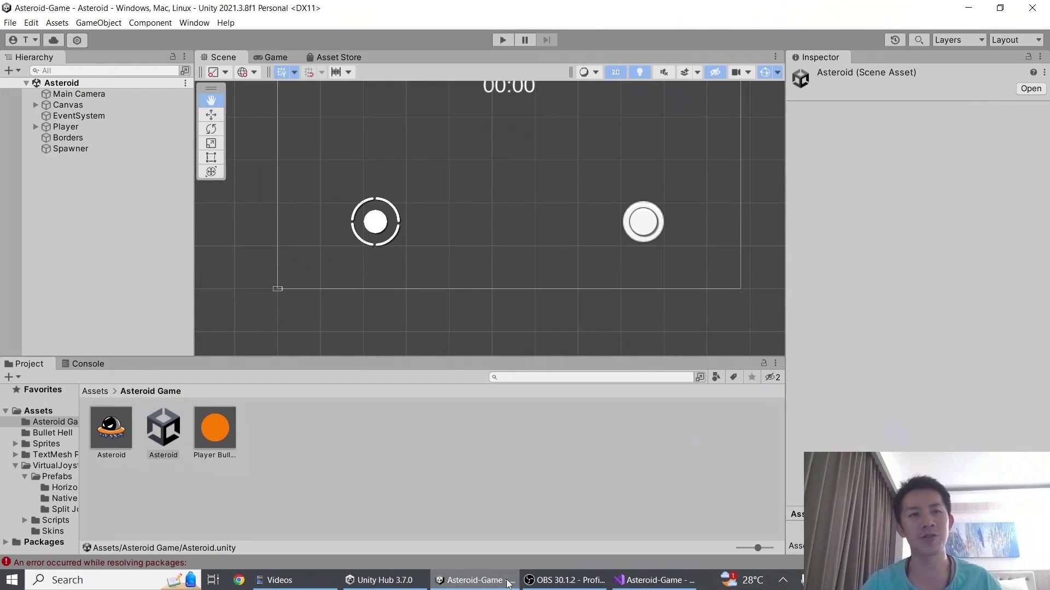
- Play-test the game, firing with the right stick and steering with the left
key("ctrl+p")
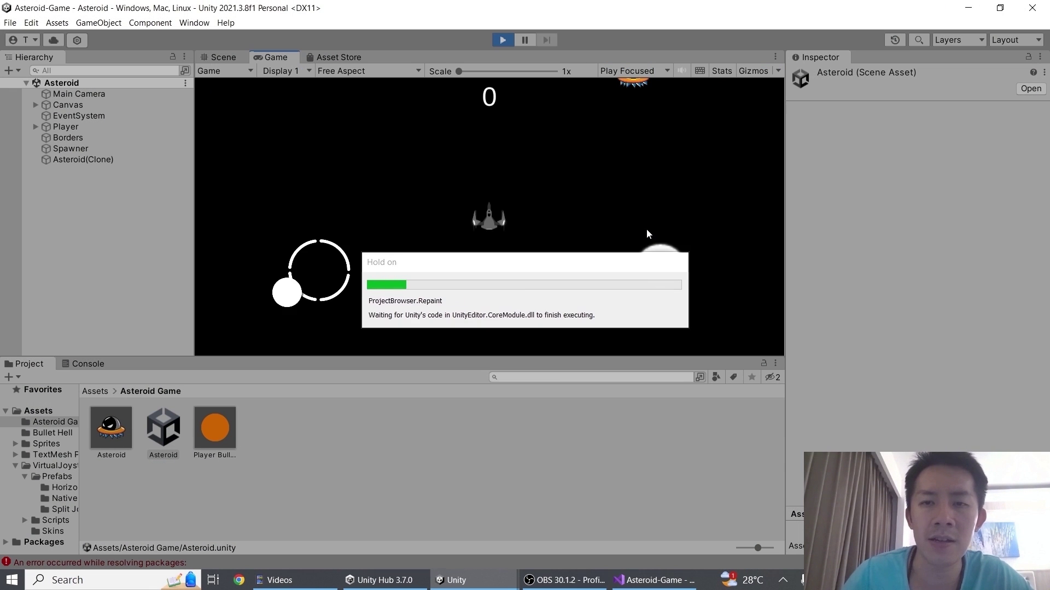
left_click_drag(666, 269, 688, 173)
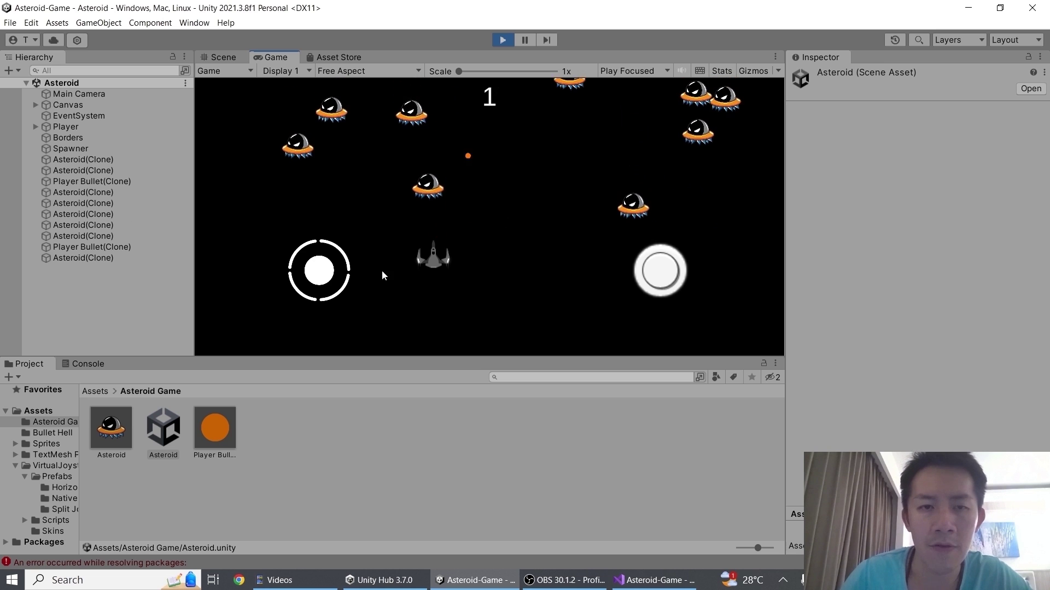
left_click_drag(382, 274, 340, 304)
key("ctrl+p")
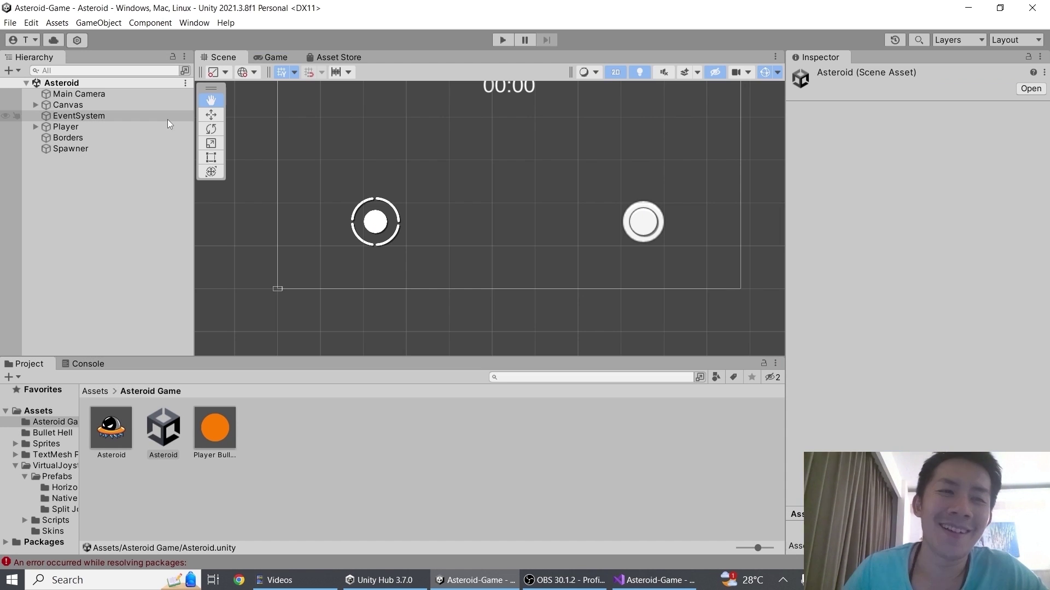
- Add a Native Joystick prefab from VirtualJoystick > Prefabs > Native Joysticks under the Canvas
left_click(96, 392)
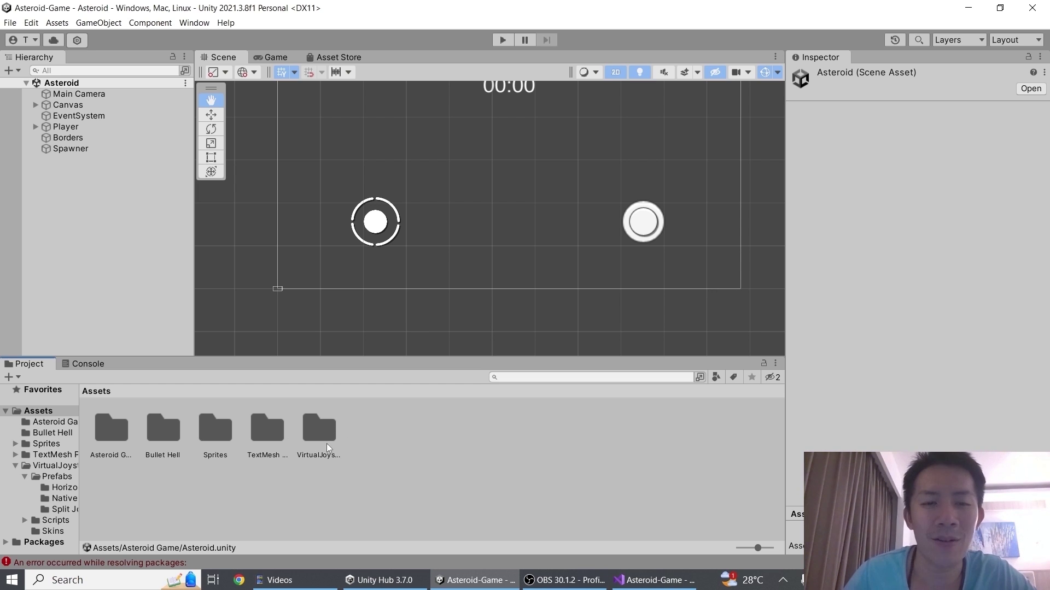
left_click(324, 431)
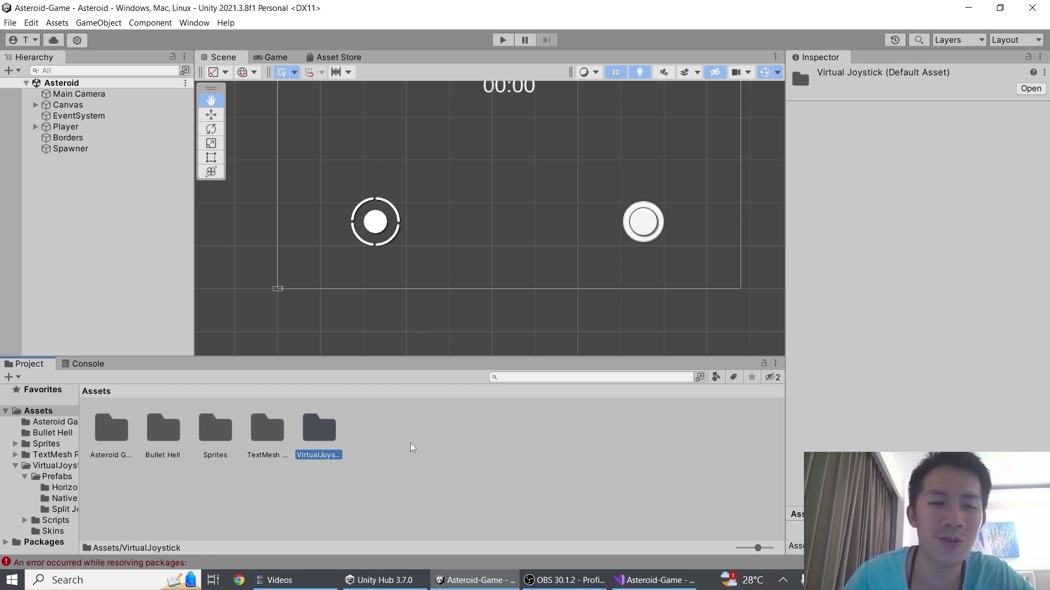
double_click(321, 437)
double_click(123, 435)
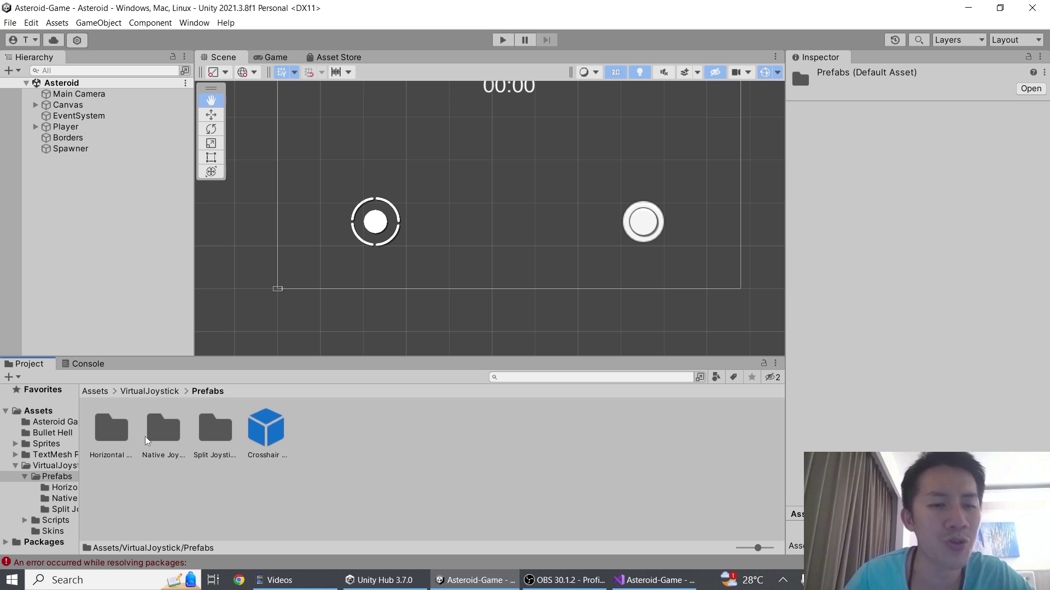
double_click(148, 441)
left_click_drag(233, 385, 71, 105)
- Play-test the new red joystick by pulling its knob, then stop play mode
left_click(502, 40)
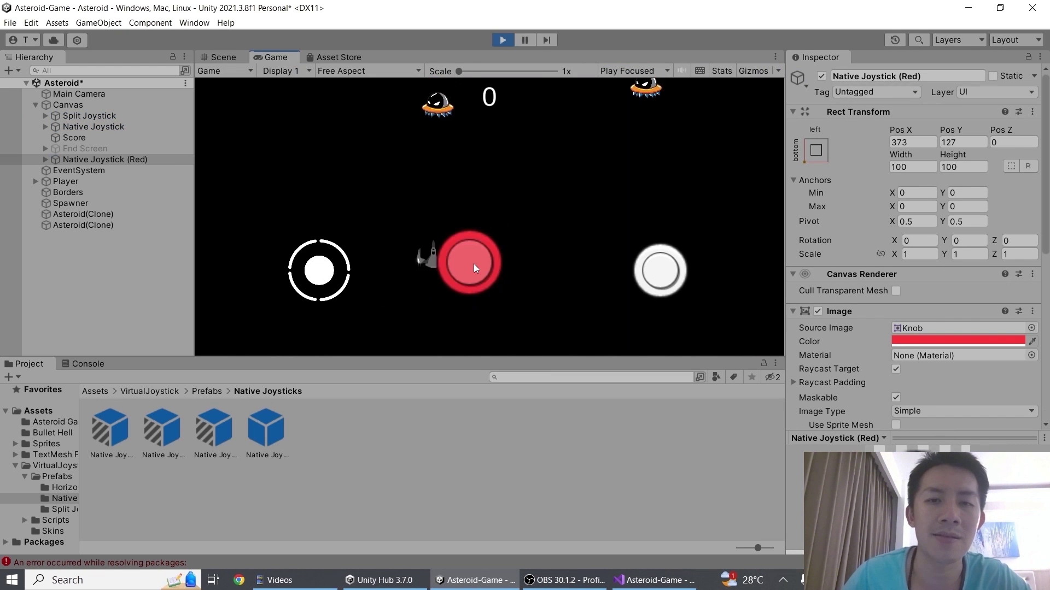
left_click_drag(473, 263, 559, 294)
key("ctrl+p")
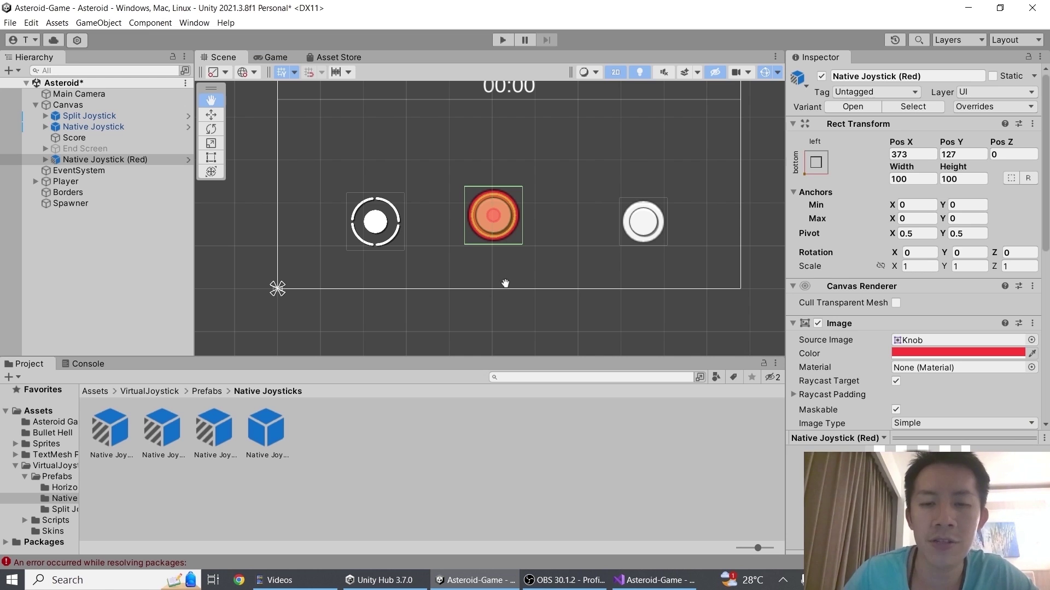
- In Player.cs, add Input.GetAxis("Horizontal"); as a new first line of Move()
key("alt+Tab")
scroll(618, 378, "up", 5)
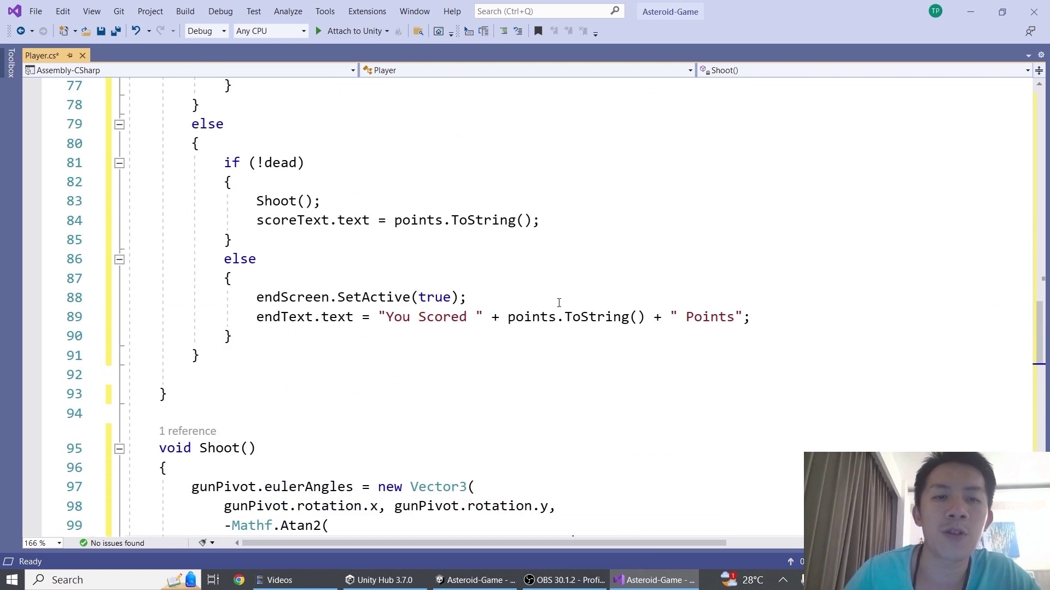
scroll(547, 321, "down", 5)
scroll(547, 321, "up", 4)
scroll(545, 336, "down", 1)
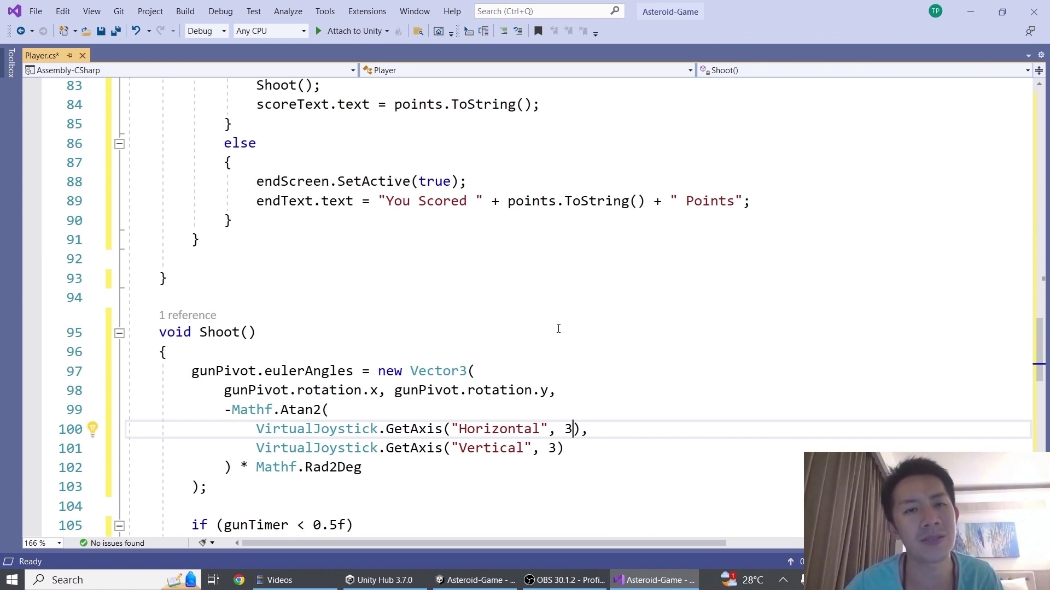
scroll(559, 328, "up", 15)
left_click(262, 302)
key("Return")
type("Input")
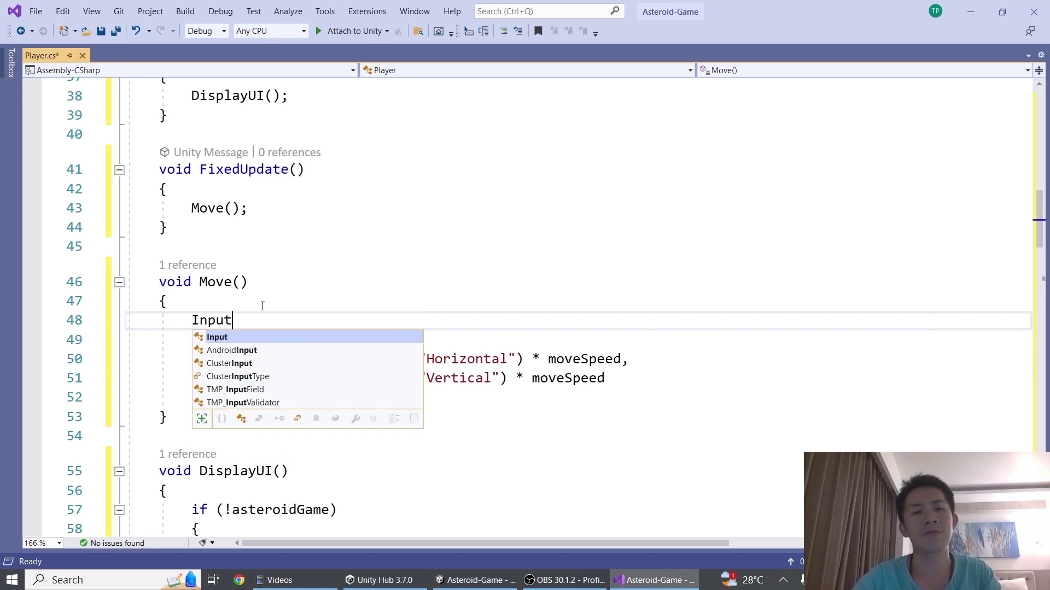
type(".GetAxis(")
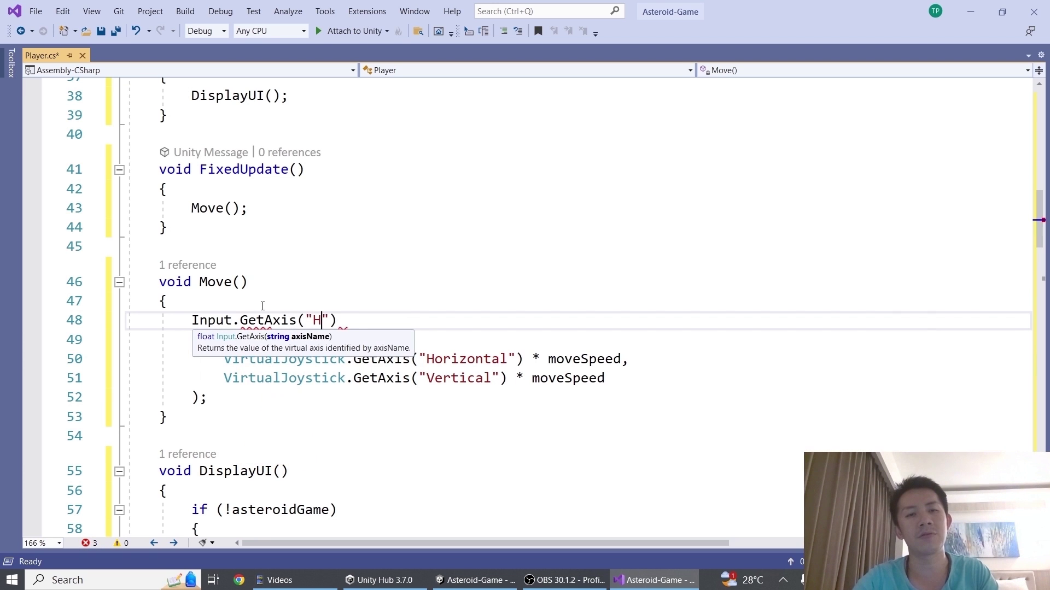
type("\"Horizontal\");")
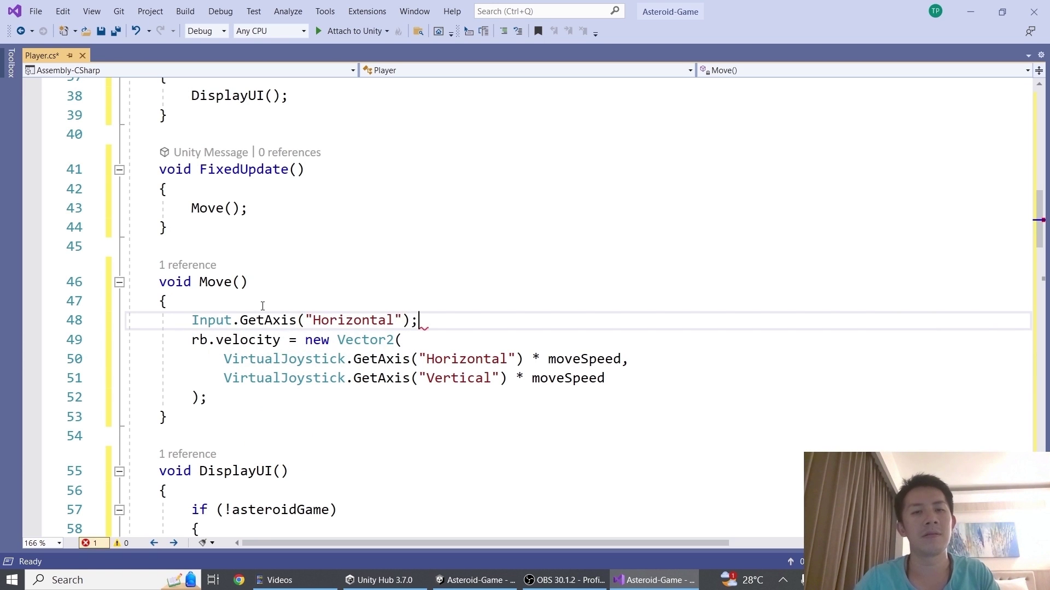
- Compare the Input call on line 48 with the VirtualJoystick Horizontal and Vertical calls on lines 50-51
left_click_drag(305, 321, 397, 314)
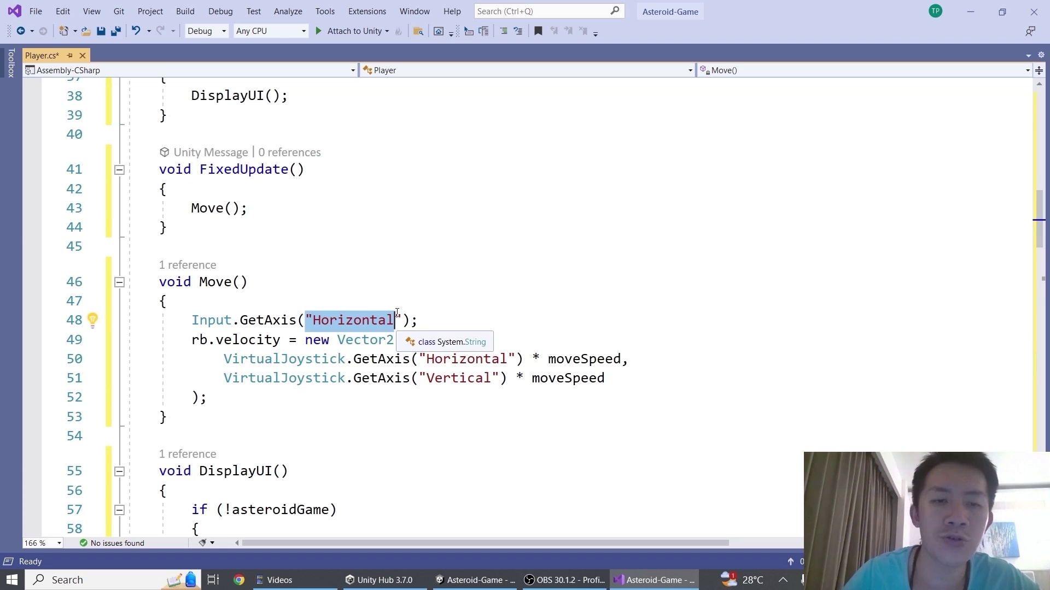
left_click(206, 320)
left_click(226, 360)
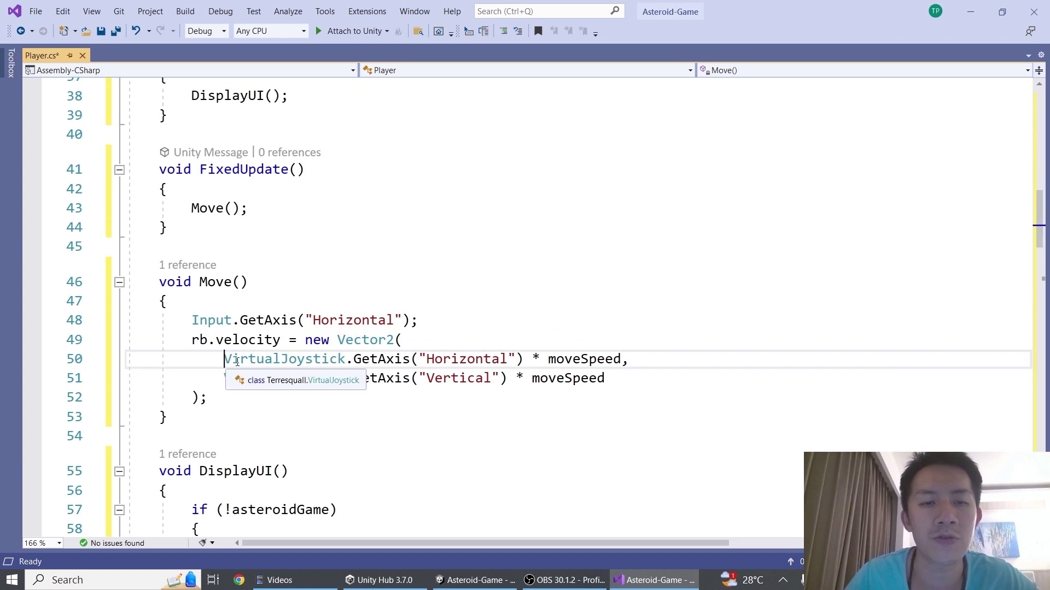
left_click(465, 360)
left_click(486, 379)
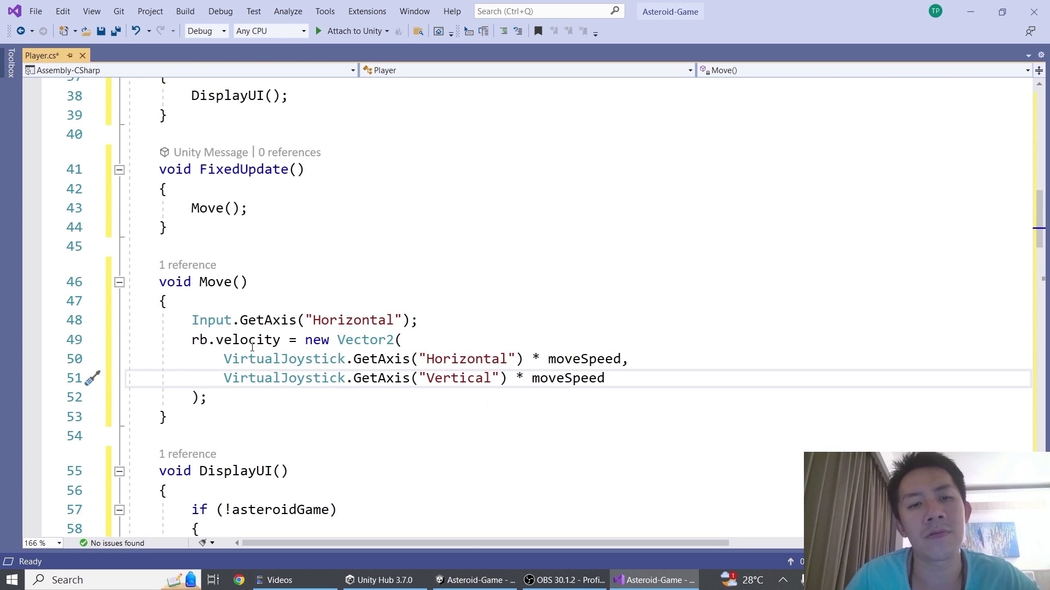
left_click_drag(183, 320, 232, 321)
left_click_drag(216, 360, 346, 361)
scroll(416, 361, "up", 12)
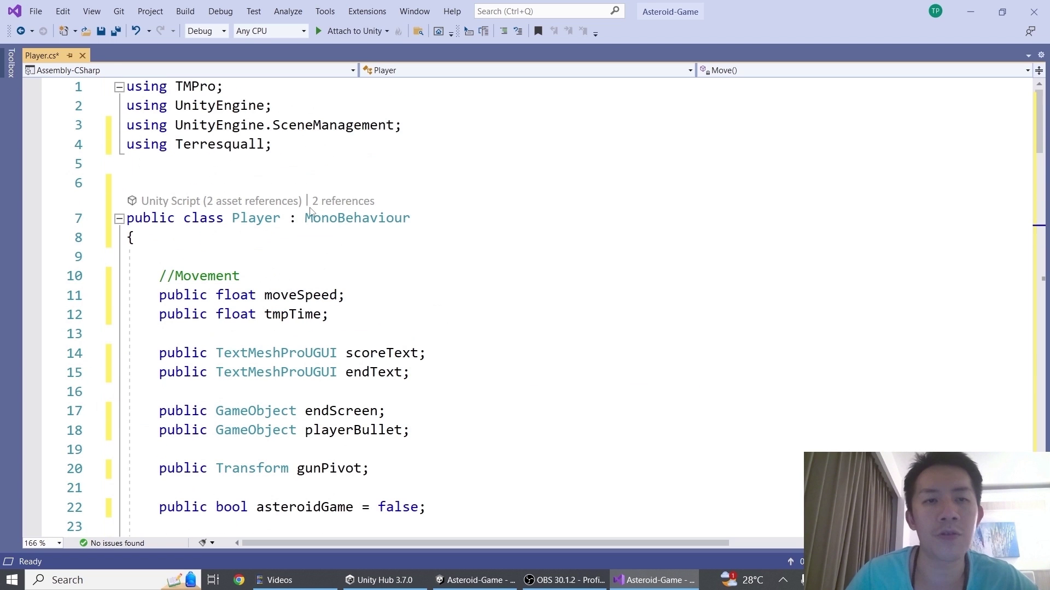
left_click_drag(301, 150, 15, 141)
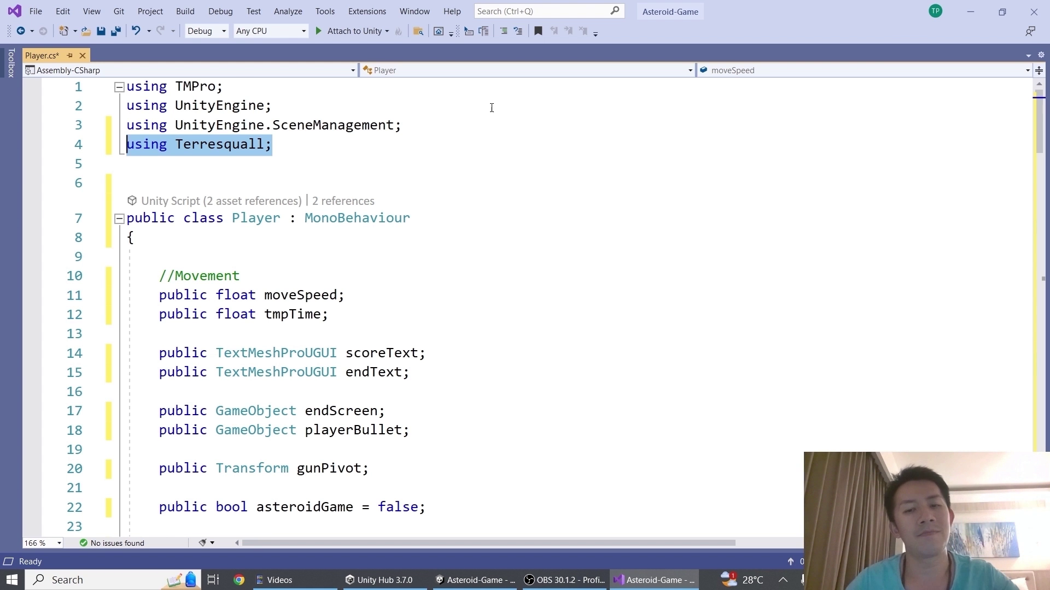
scroll(491, 108, "down", 13)
left_click(297, 262)
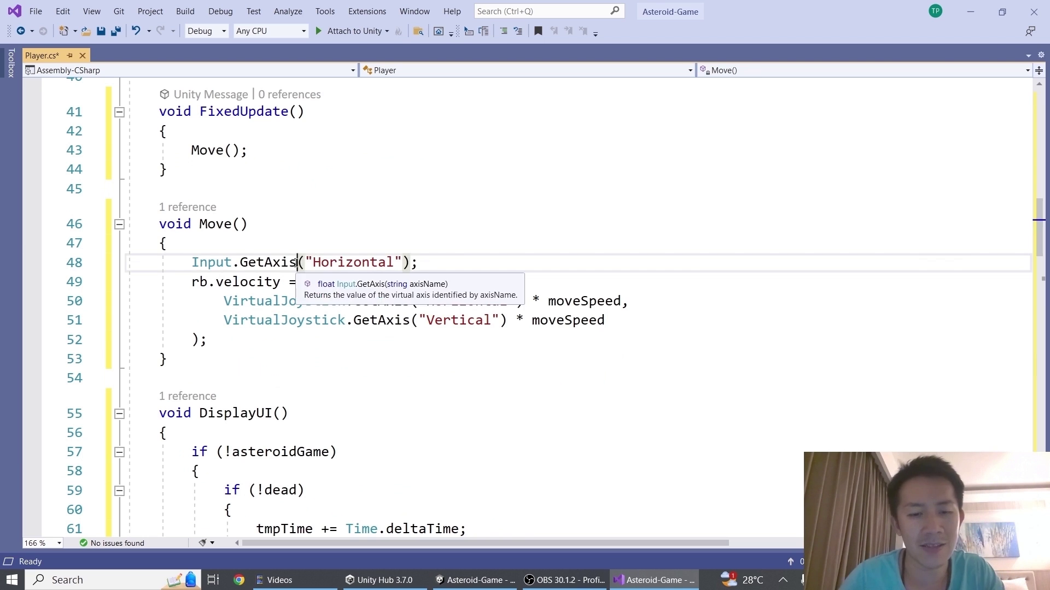
type("Raw")
left_click(410, 301)
type("Raw")
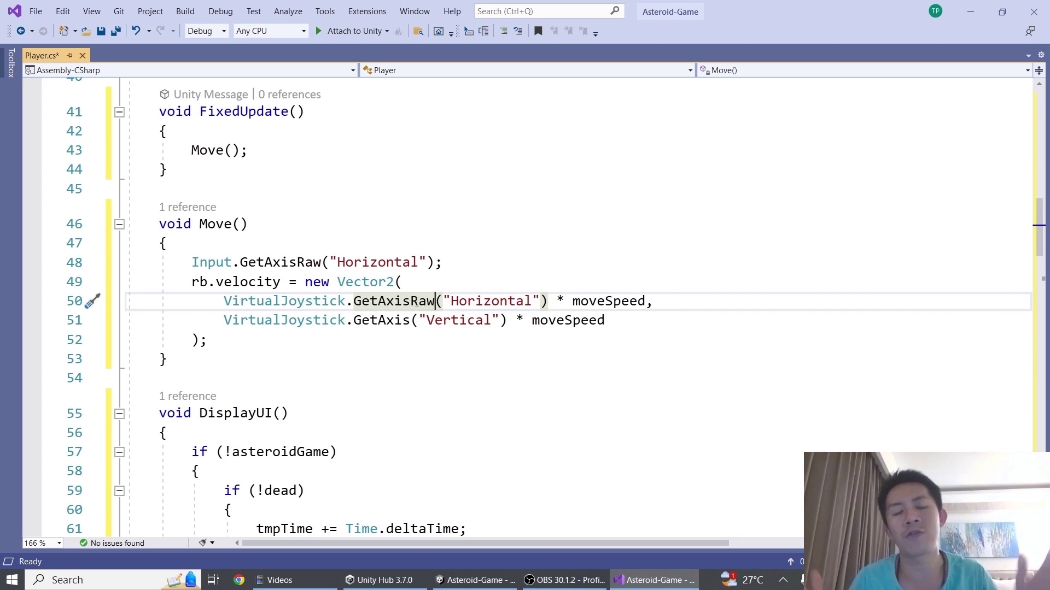
key("ctrl+z")
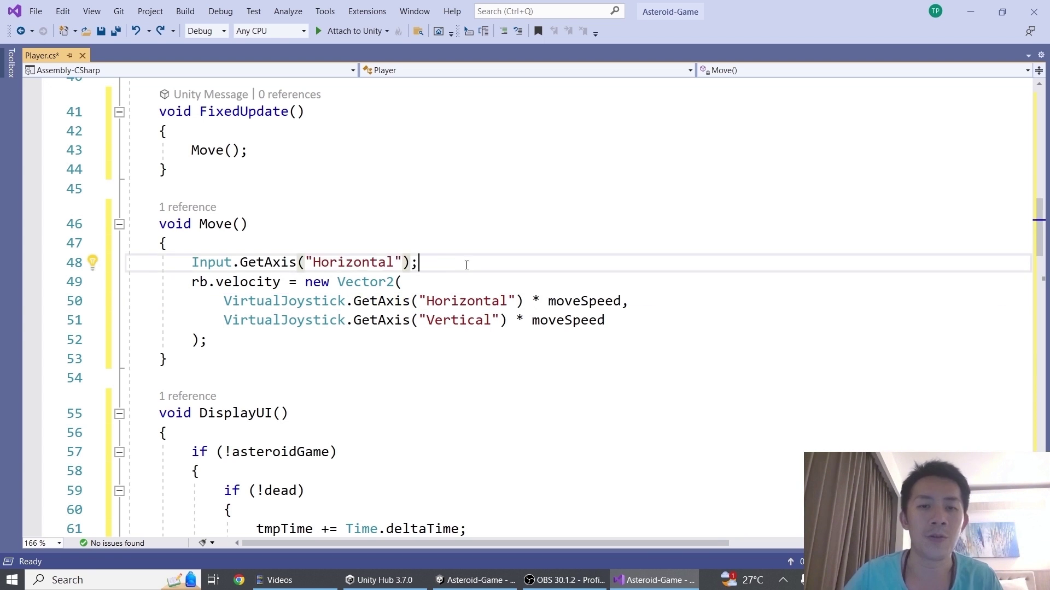
left_click_drag(468, 262, 38, 271)
- Delete the Input.GetAxis line and remove Native Joystick (Red) from the Hierarchy
key("BackSpace")
key("BackSpace")
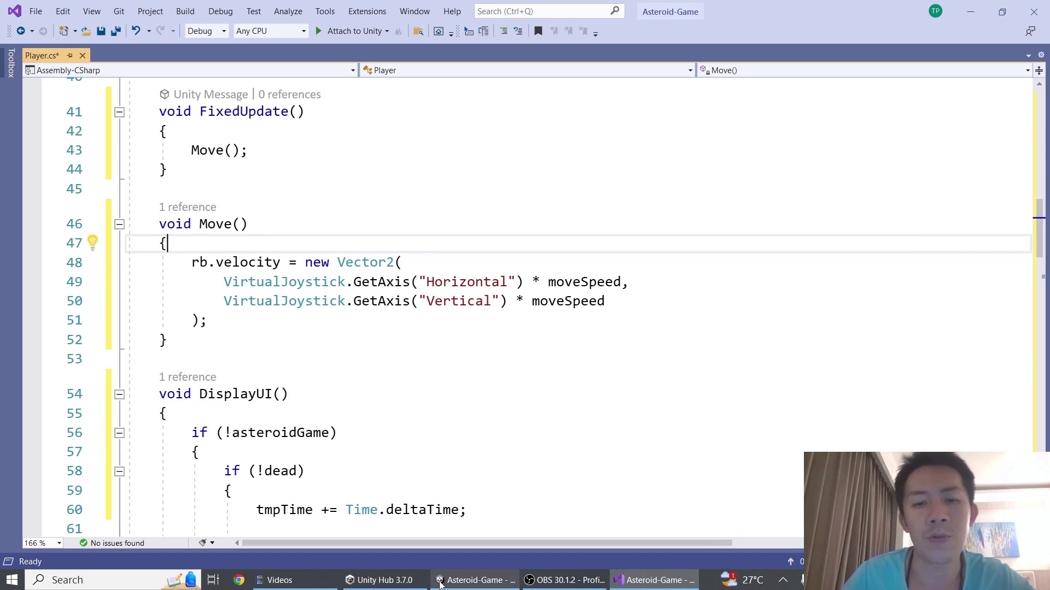
left_click(476, 580)
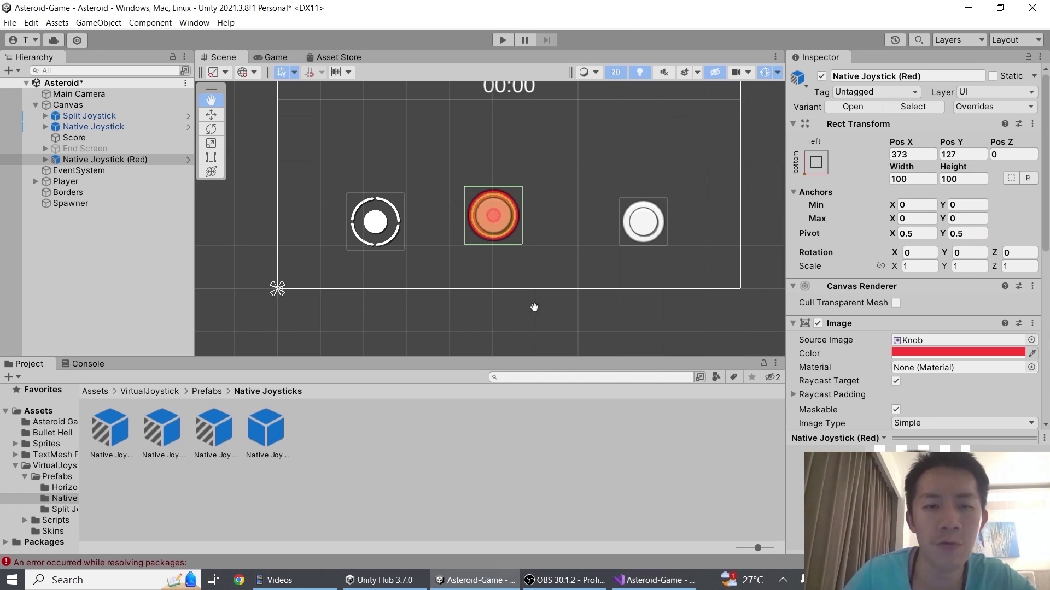
left_click(100, 149)
left_click(71, 159)
key("Delete")
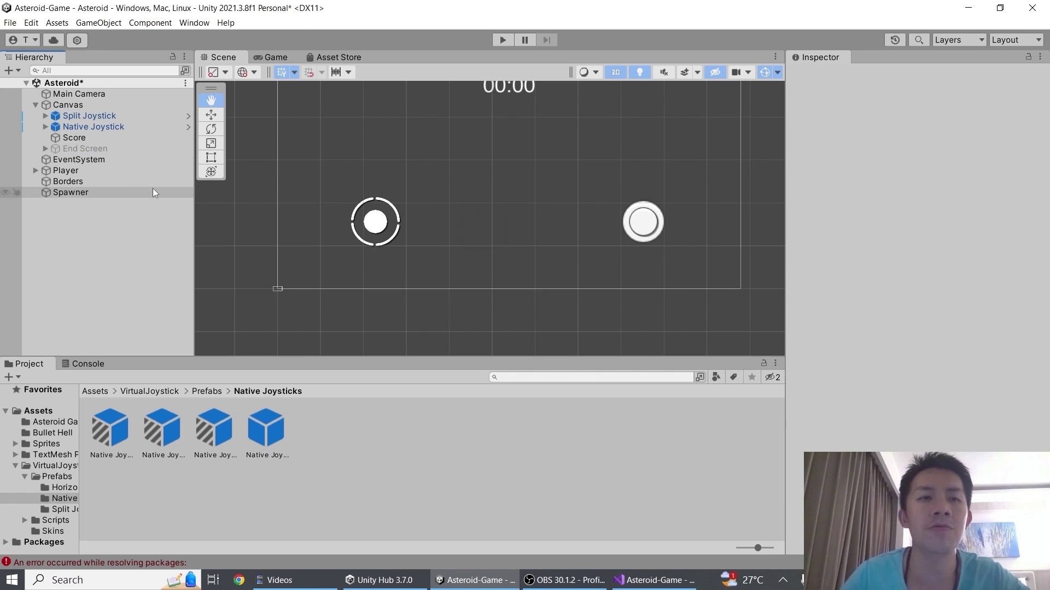
- Back in Player.cs, review the VirtualJoystick.GetAxis calls around lines 48-49
left_click(654, 580)
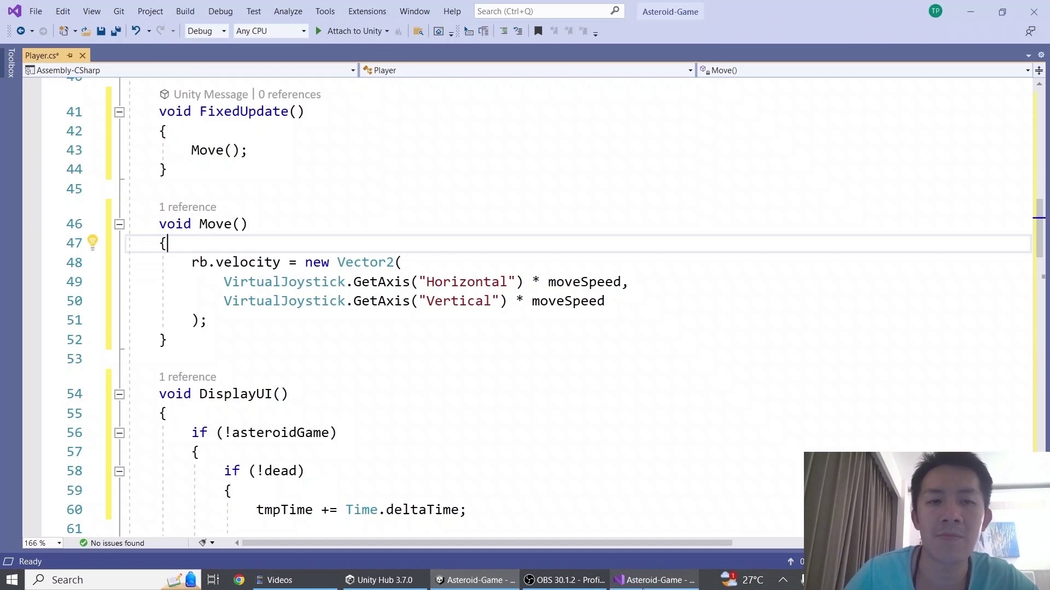
left_click(361, 282)
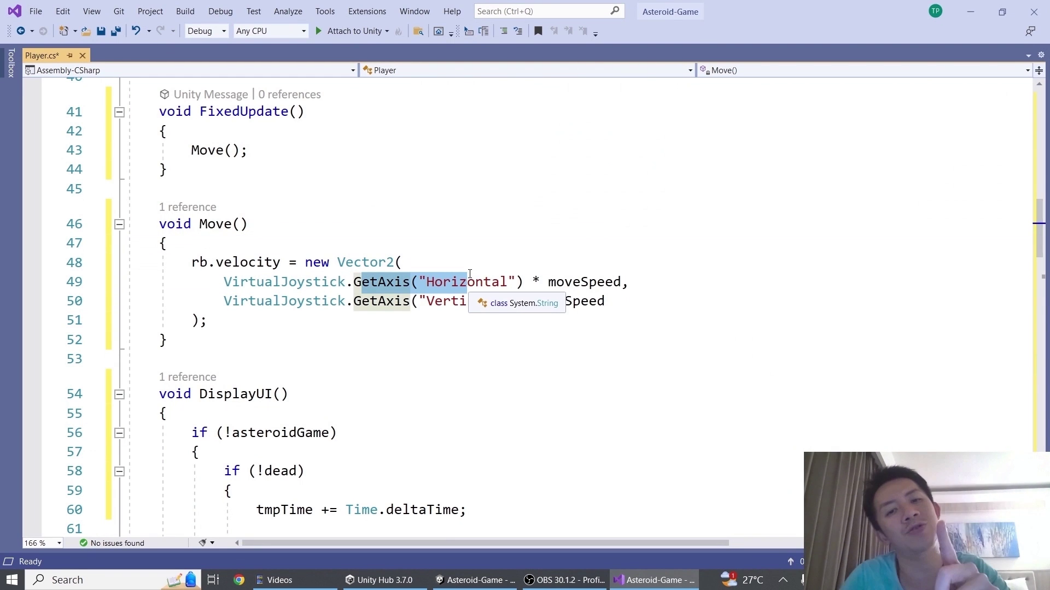
left_click(699, 272)
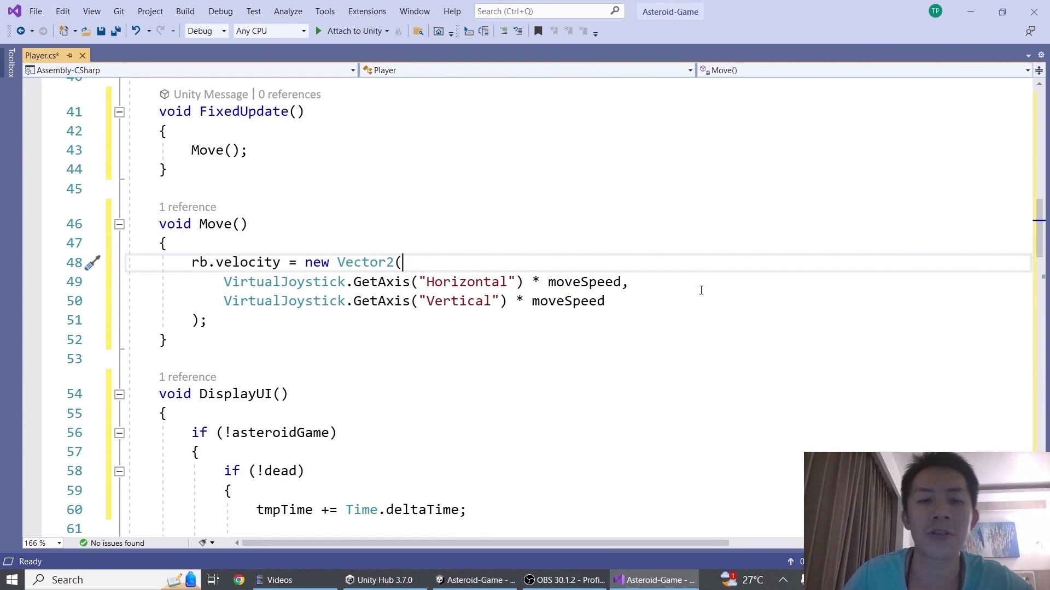
scroll(701, 290, "down", 14)
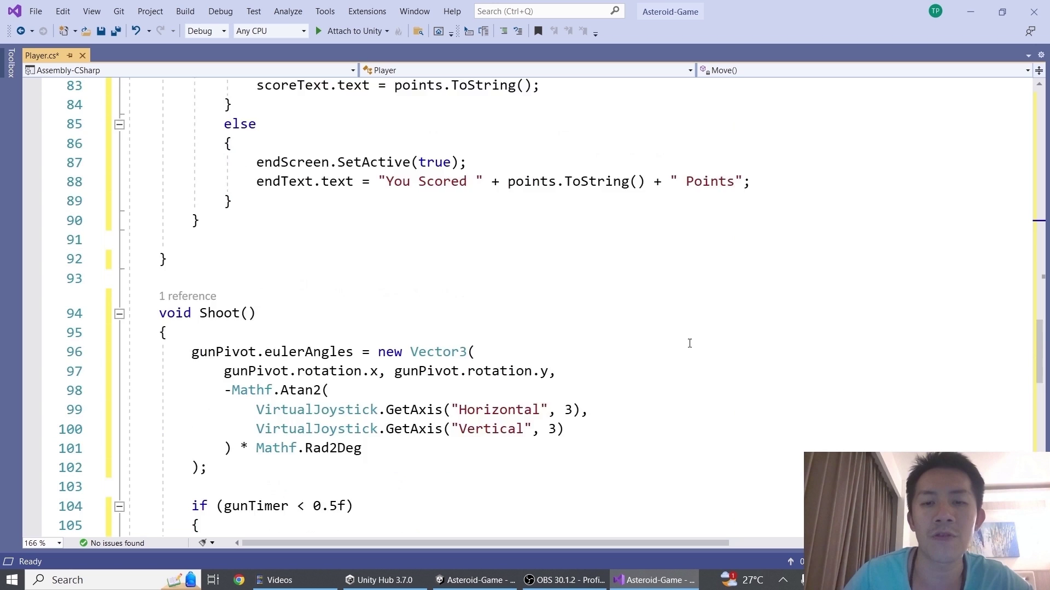
- In Shoot(), change the joystick index of both Horizontal and Vertical GetAxis calls to 1
scroll(689, 344, "down", 3)
scroll(667, 311, "up", 2)
left_click(549, 352)
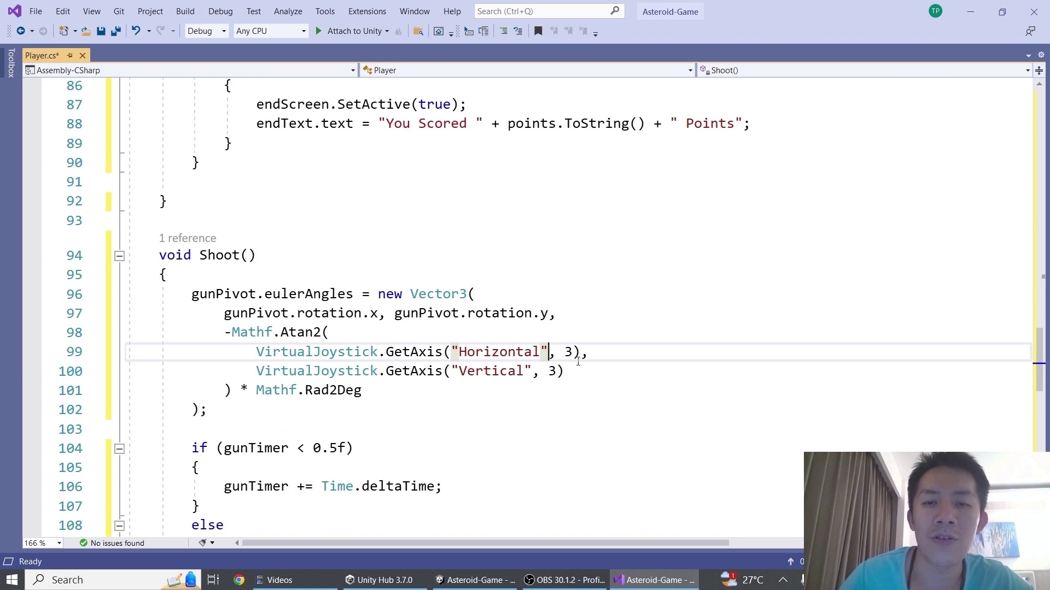
double_click(568, 352)
type("1")
double_click(554, 371)
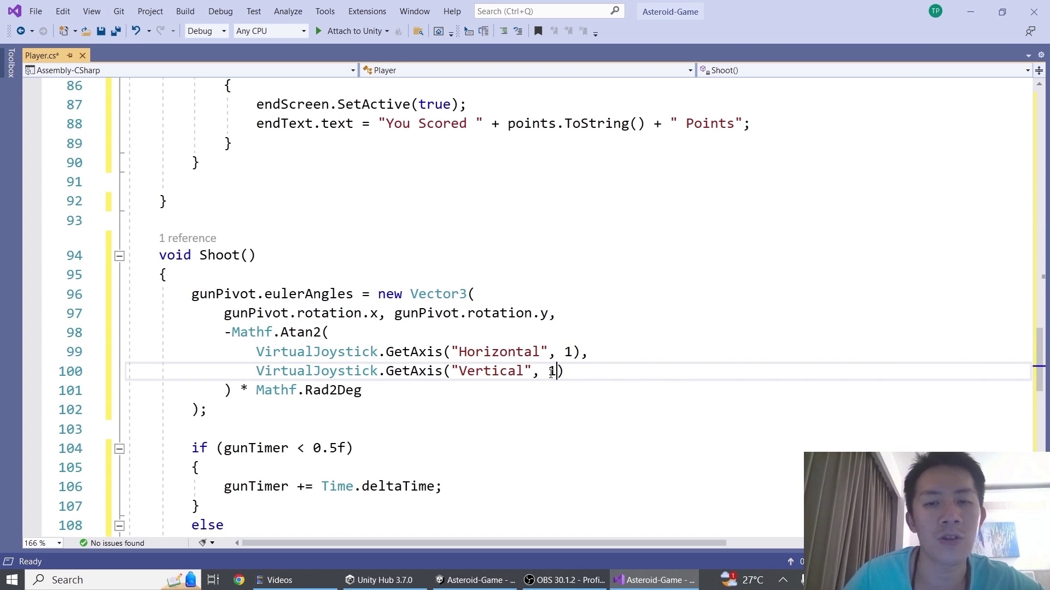
type("1")
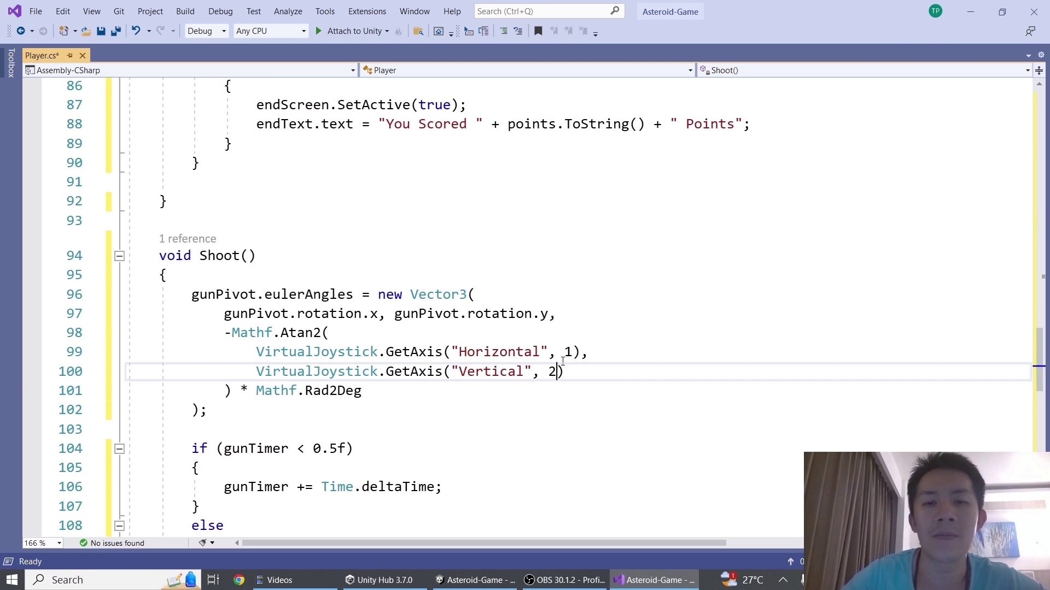
- Retype the joystick numbers on lines 99-100, save Player.cs, and switch to Unity
left_click(563, 361)
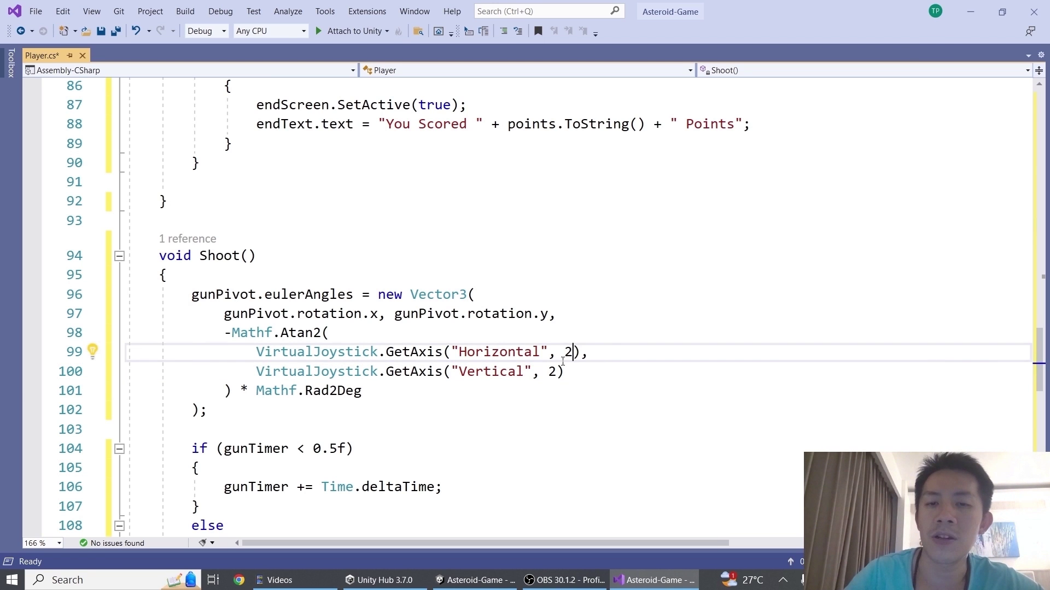
key("BackSpace")
type("3")
key("Down")
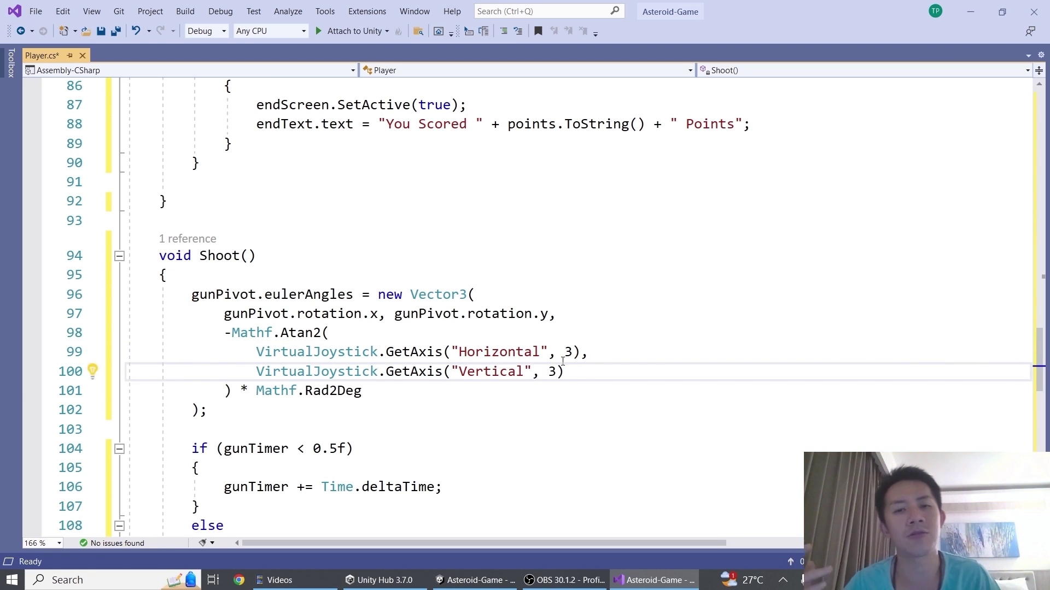
type("1")
left_click(562, 361)
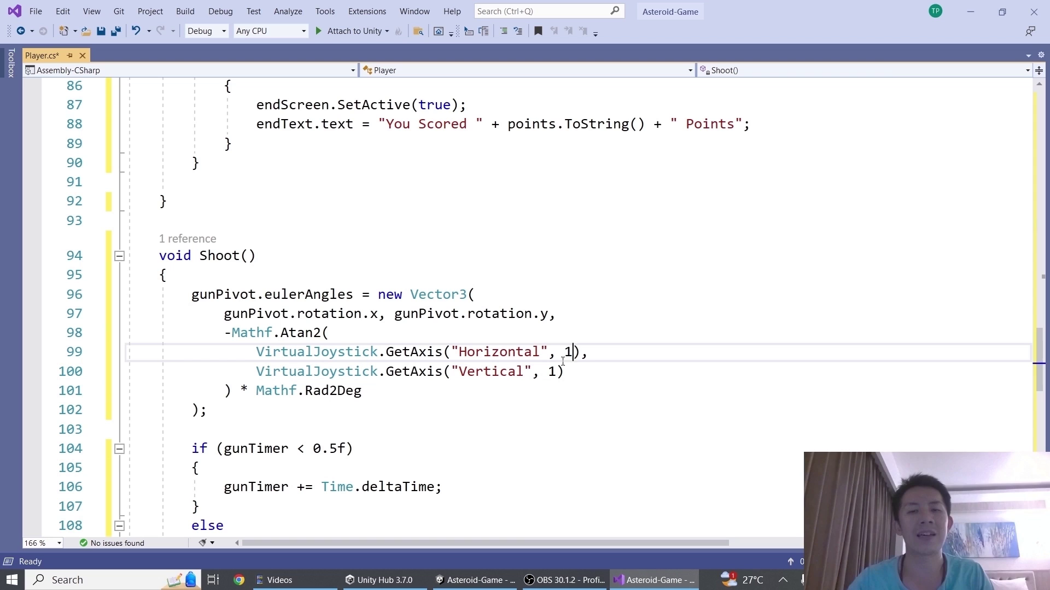
key("ctrl+s")
left_click_drag(572, 352, 557, 352)
left_click(555, 375)
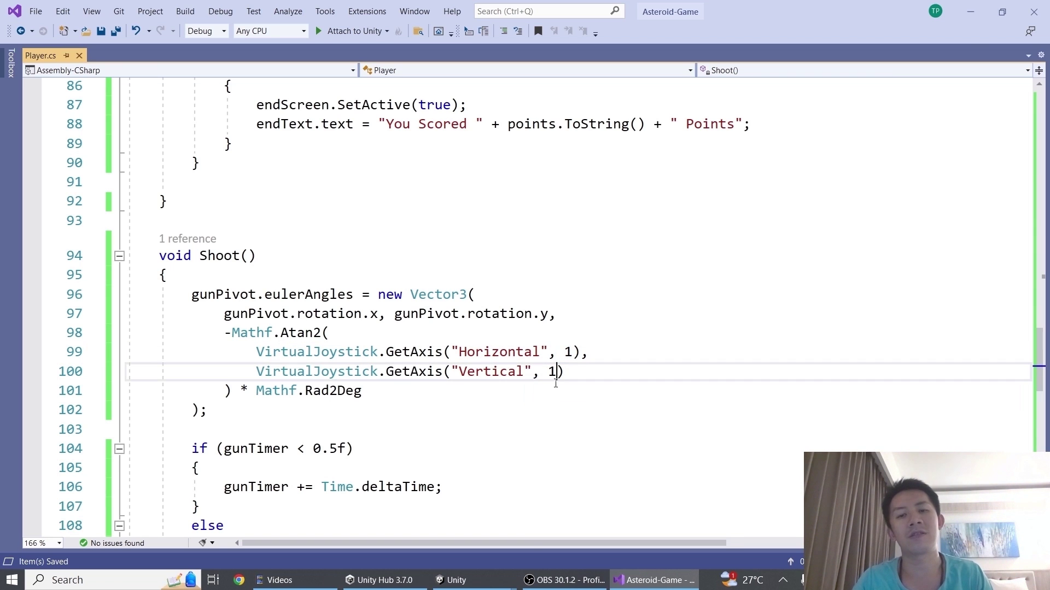
mouse_move(456, 580)
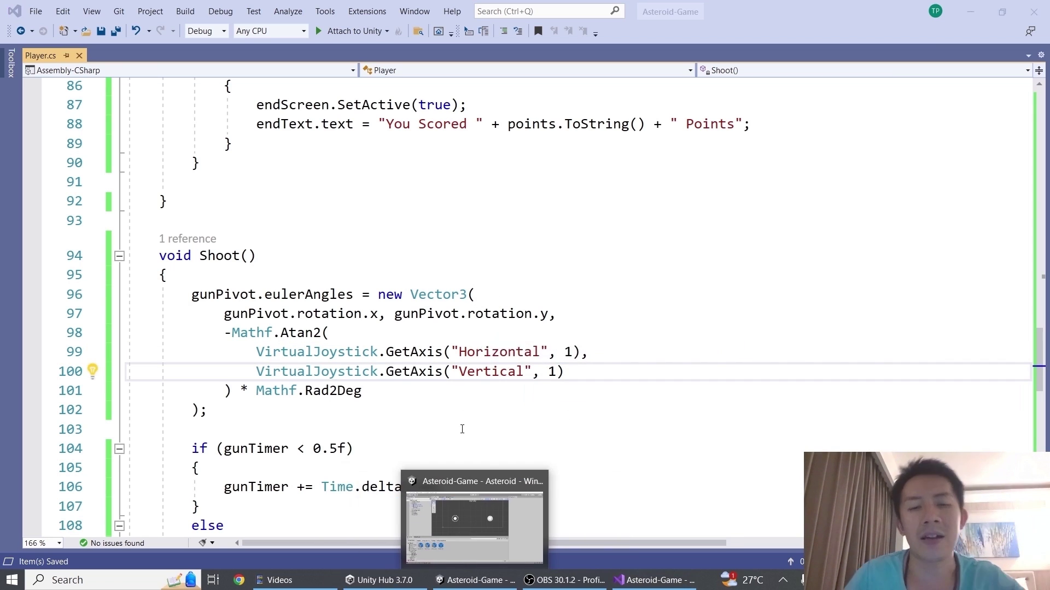
left_click(474, 526)
left_click(503, 40)
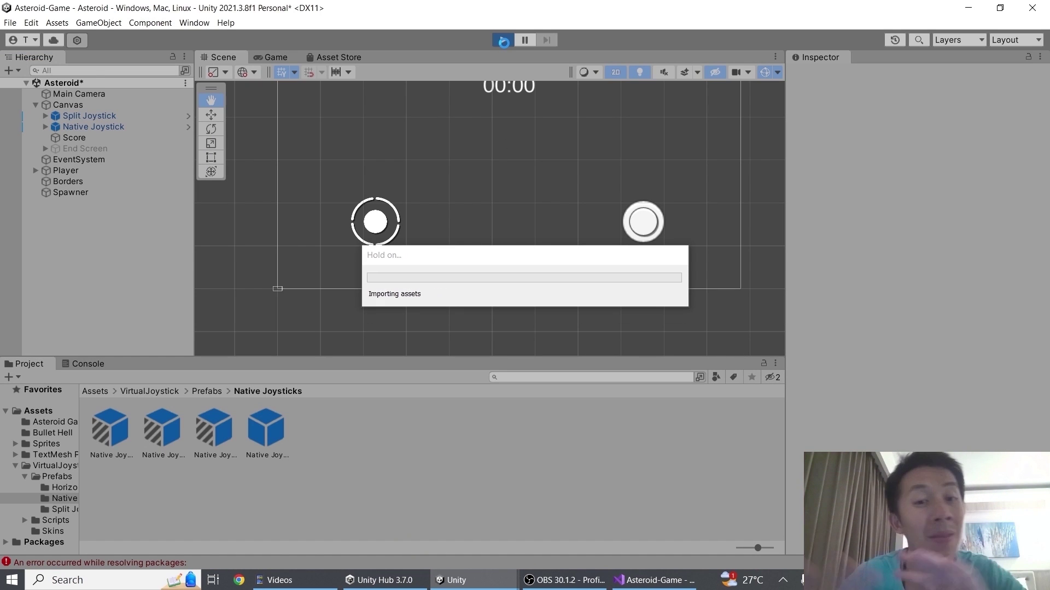
left_click_drag(318, 270, 275, 303)
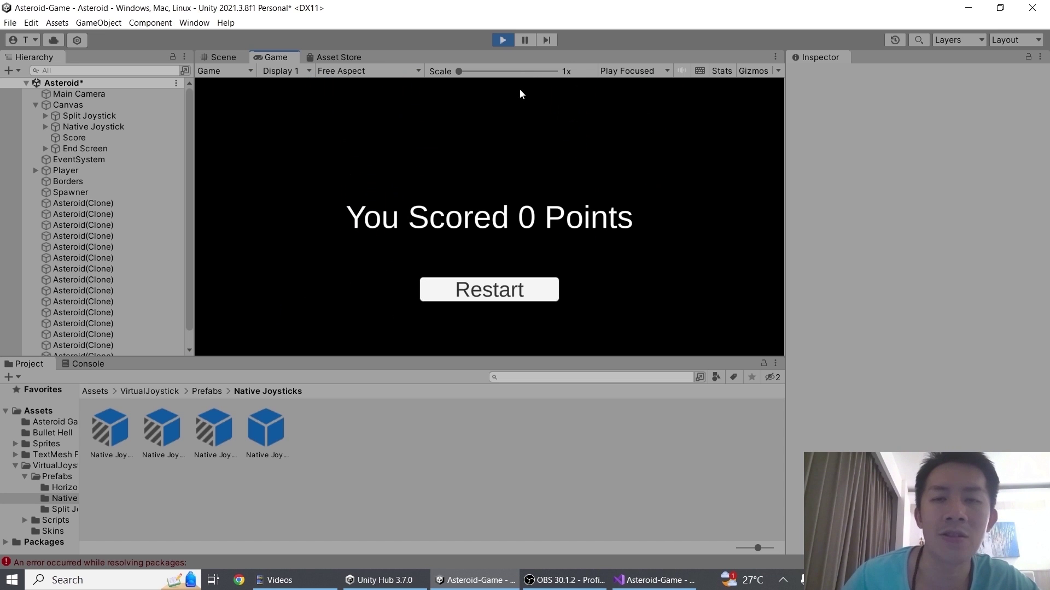
left_click(505, 41)
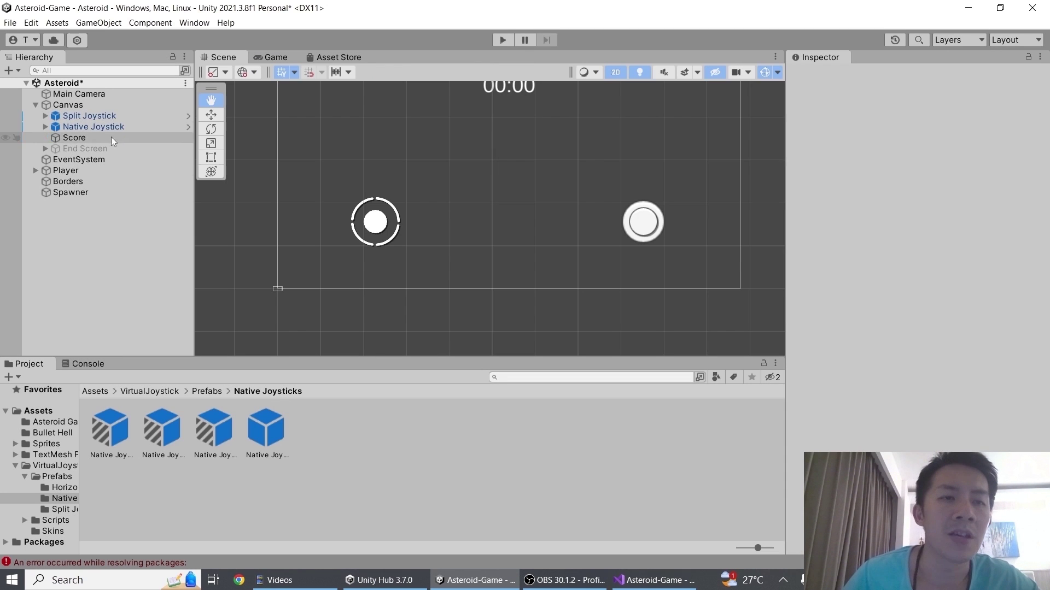
- Turn on Only On Mobile for the Native Joystick and run a quick play-test
left_click(79, 126)
scroll(951, 257, "down", 5)
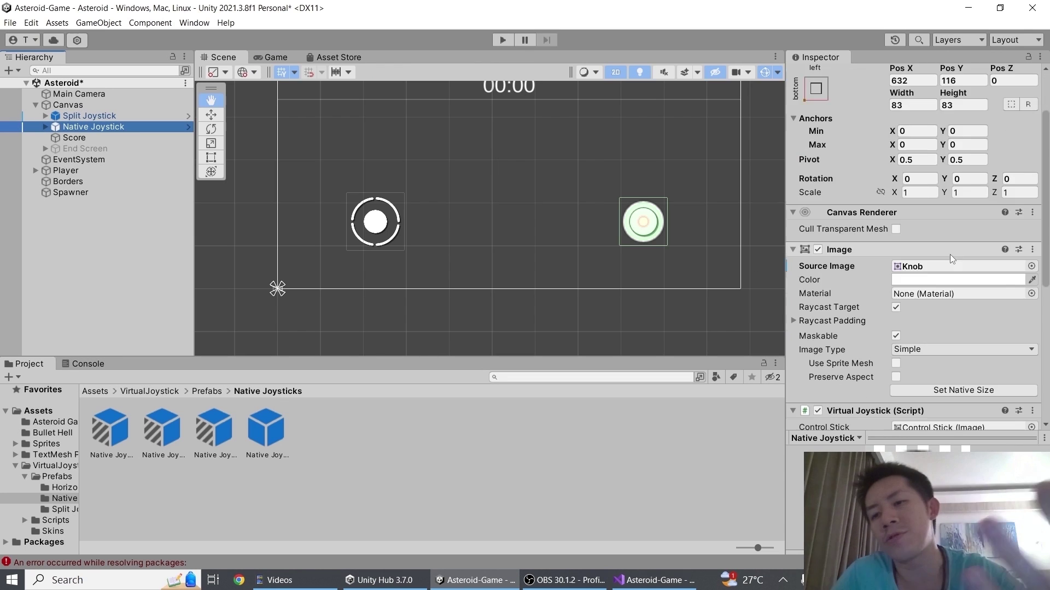
scroll(905, 314, "down", 4)
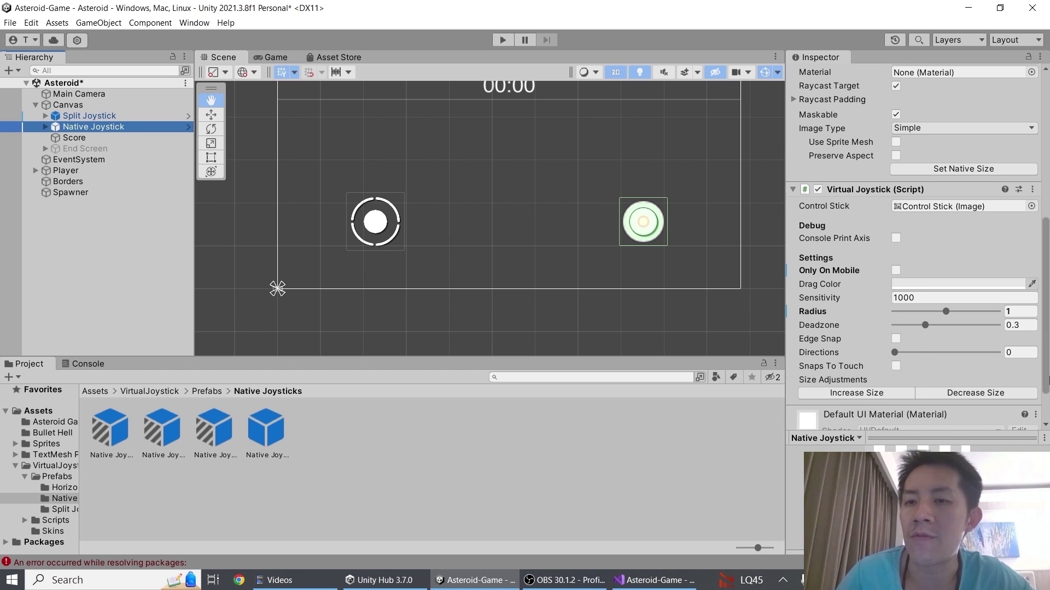
left_click(896, 297)
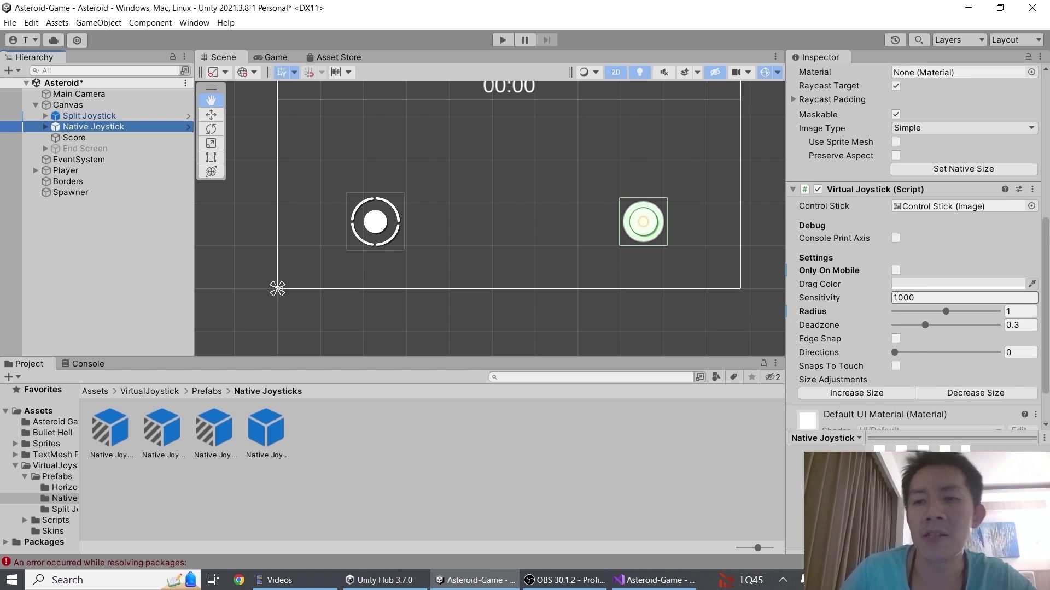
left_click(896, 270)
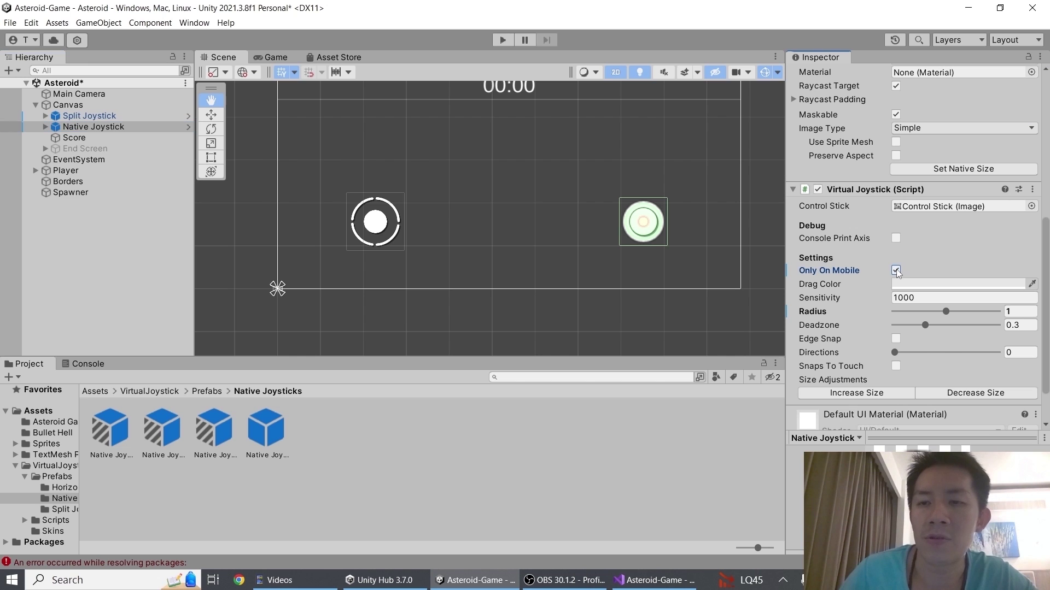
left_click(503, 41)
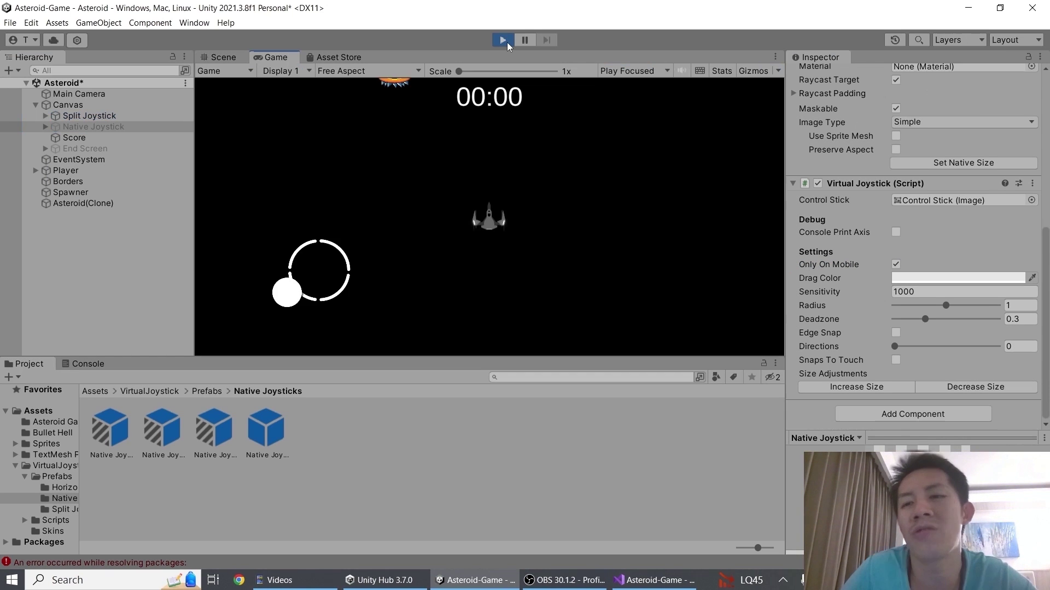
left_click(502, 40)
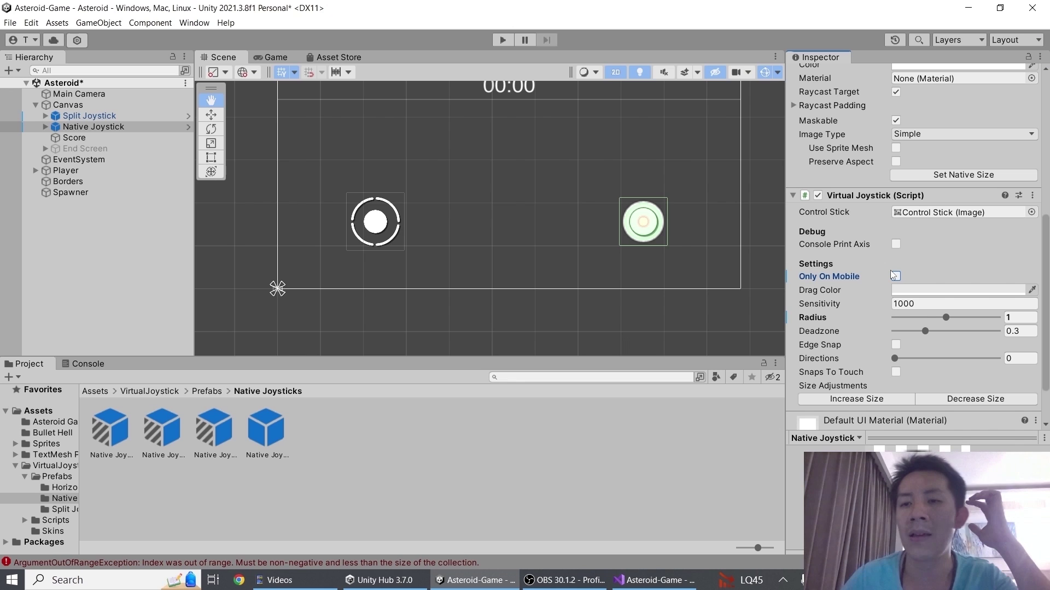
- Set the Native Joystick's Drag Color to red and play-test dragging the right joystick
left_click(928, 290)
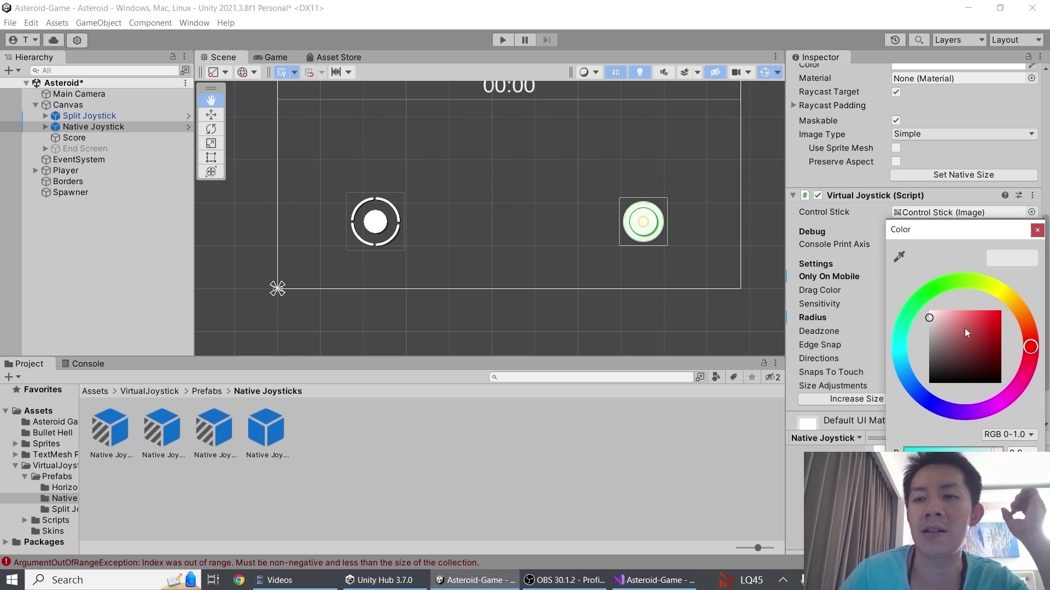
left_click_drag(940, 342, 999, 313)
left_click(1037, 231)
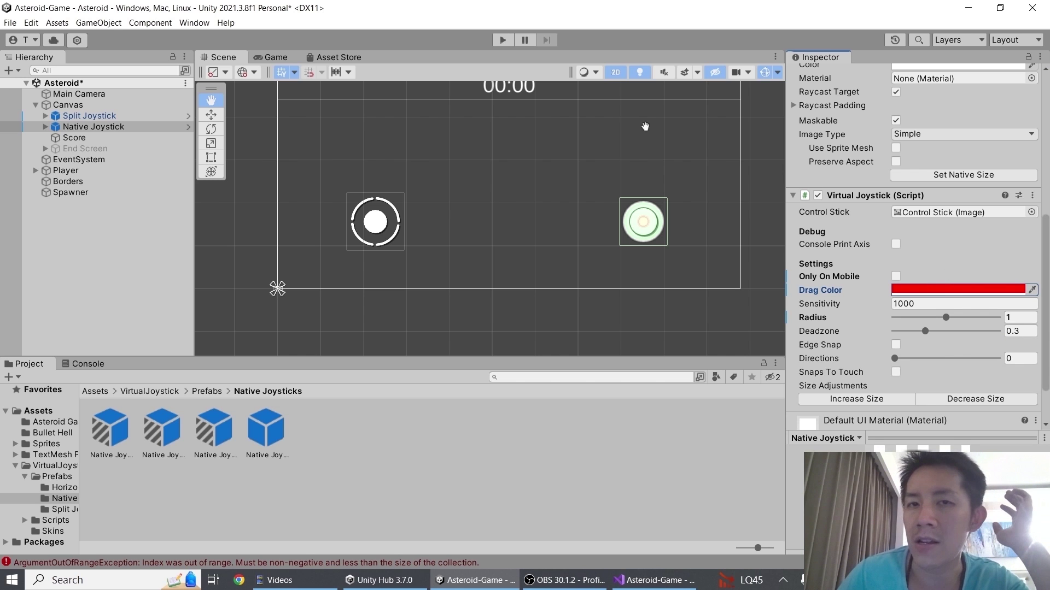
left_click(503, 40)
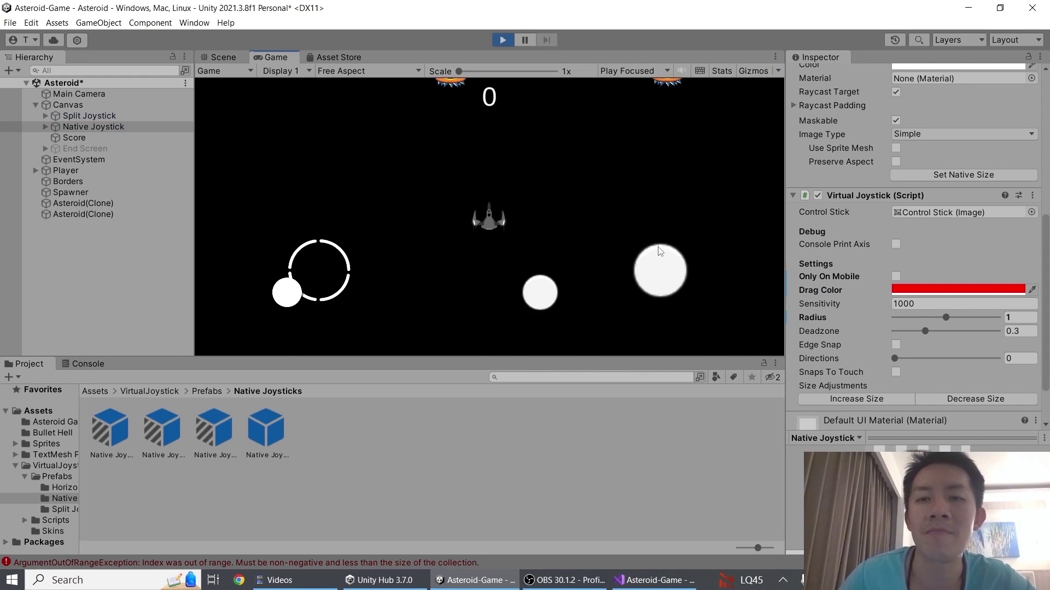
mouse_move(660, 270)
left_mouse_down()
mouse_move(593, 262)
mouse_move(658, 265)
left_mouse_up()
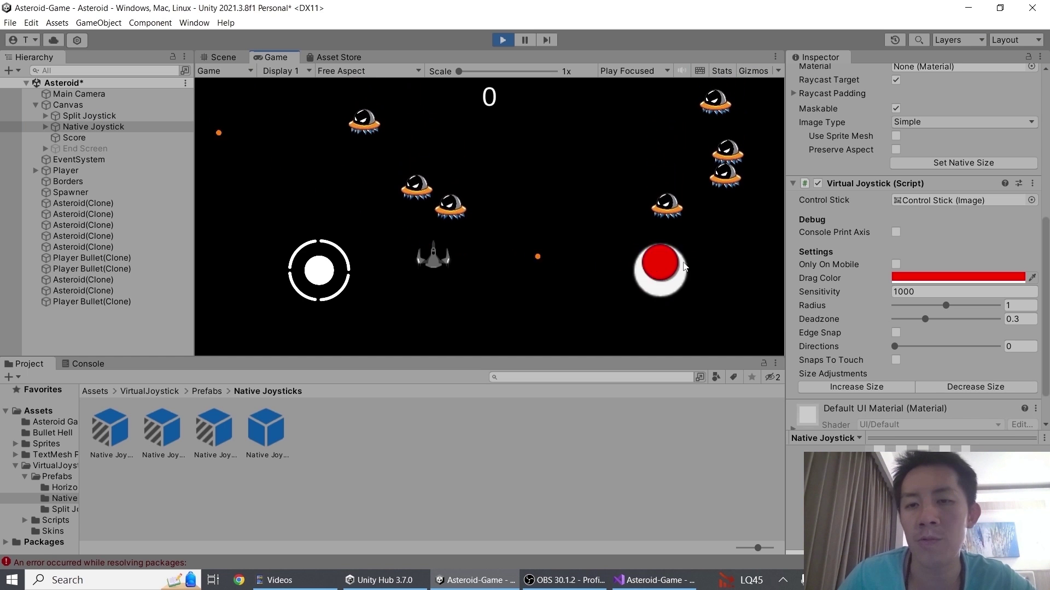
key("ctrl+p")
left_click(948, 289)
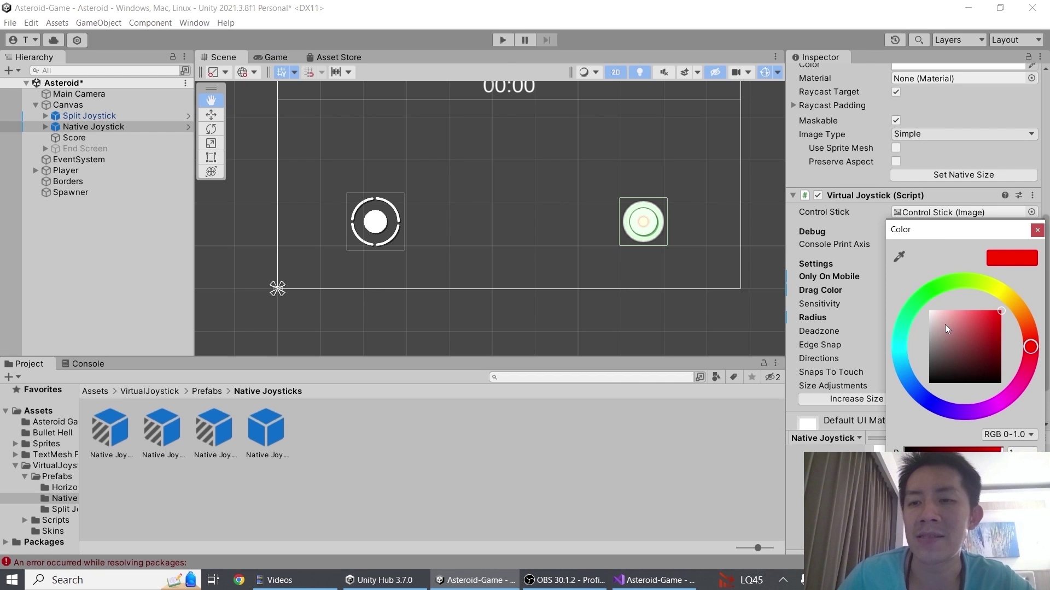
- Close the colour picker and set the Native Joystick's Sensitivity to 1
left_click(1037, 229)
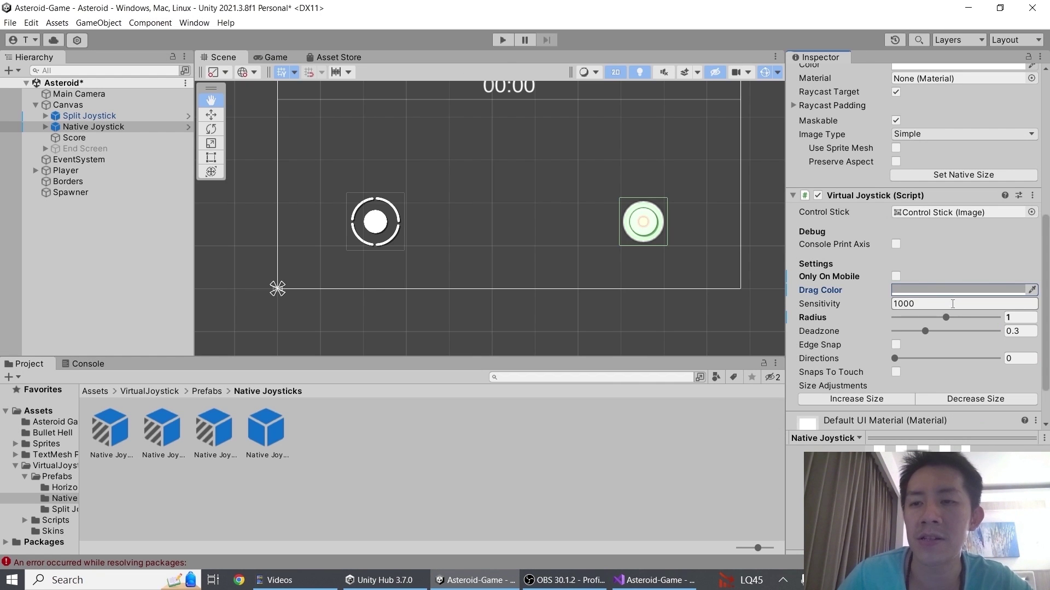
left_click(953, 304)
scroll(880, 268, "down", 3)
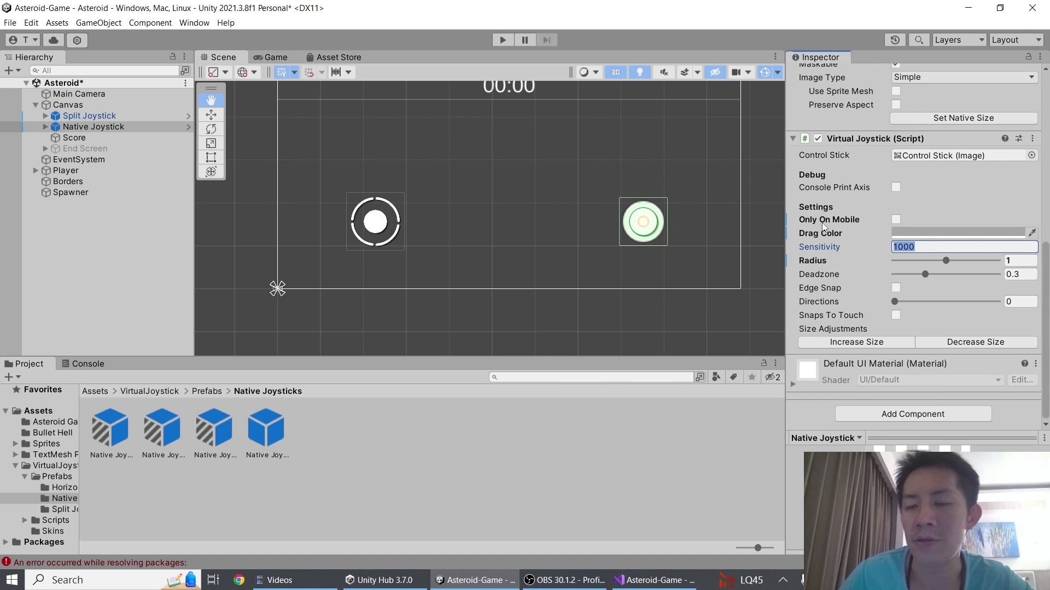
scroll(823, 227, "up", 2)
scroll(887, 239, "down", 2)
type("1")
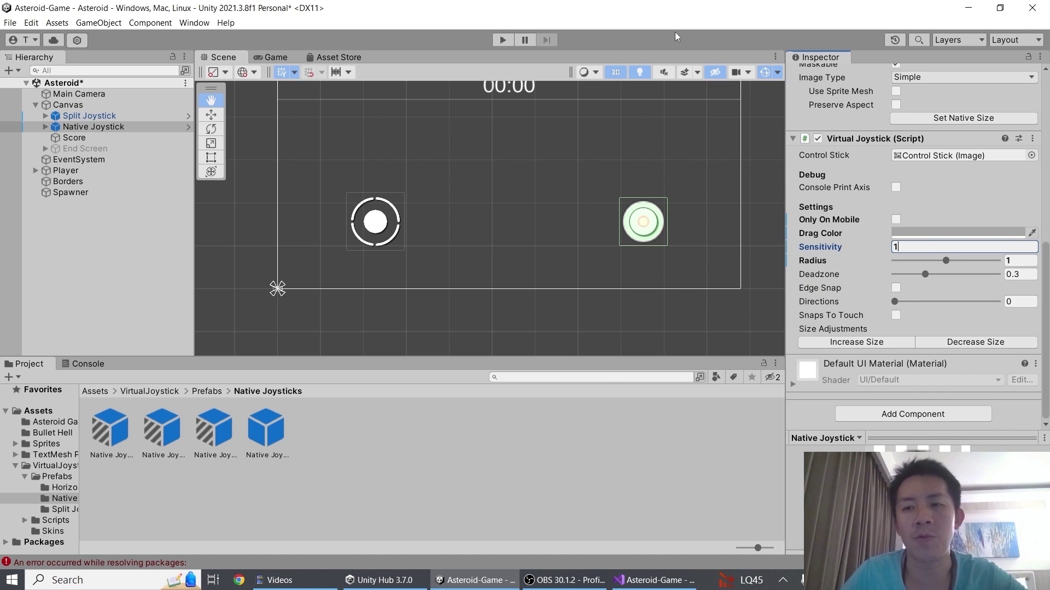
- Play-test Sensitivity 1 by dragging and steering with the right joystick
left_click(502, 40)
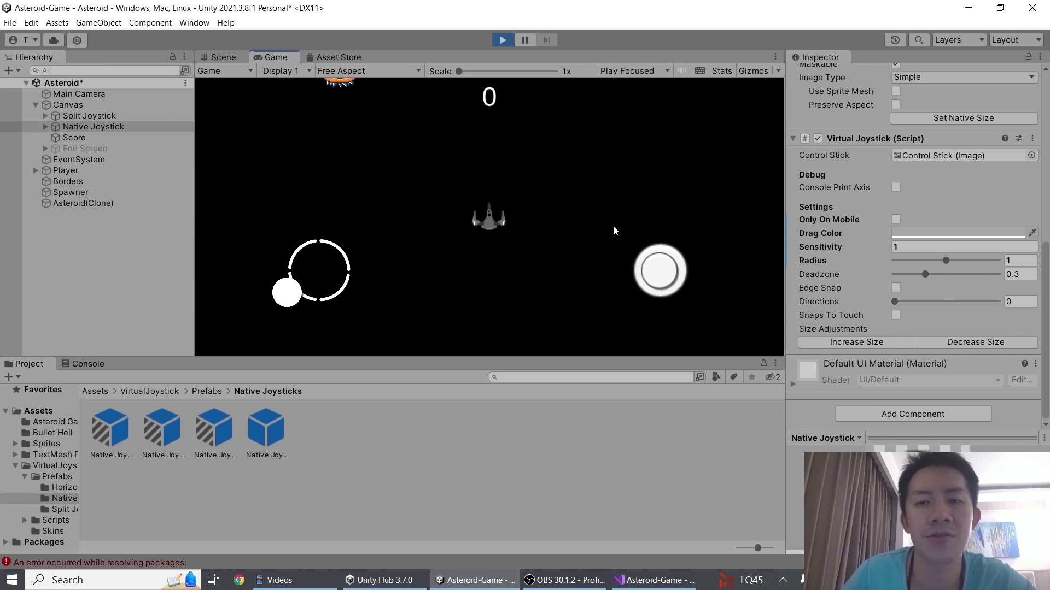
left_click_drag(653, 273, 667, 336)
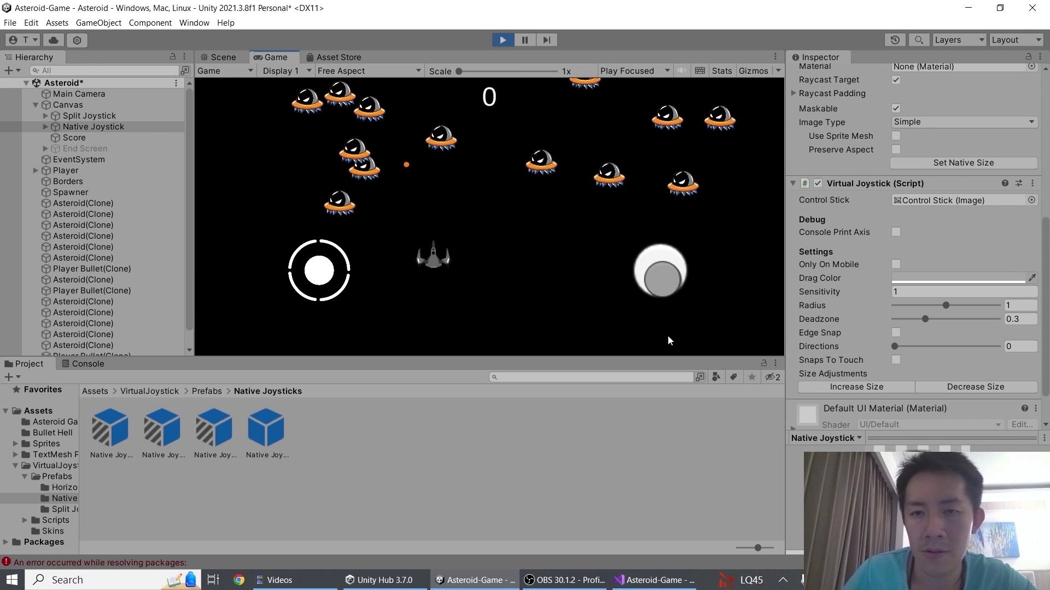
left_click(652, 255)
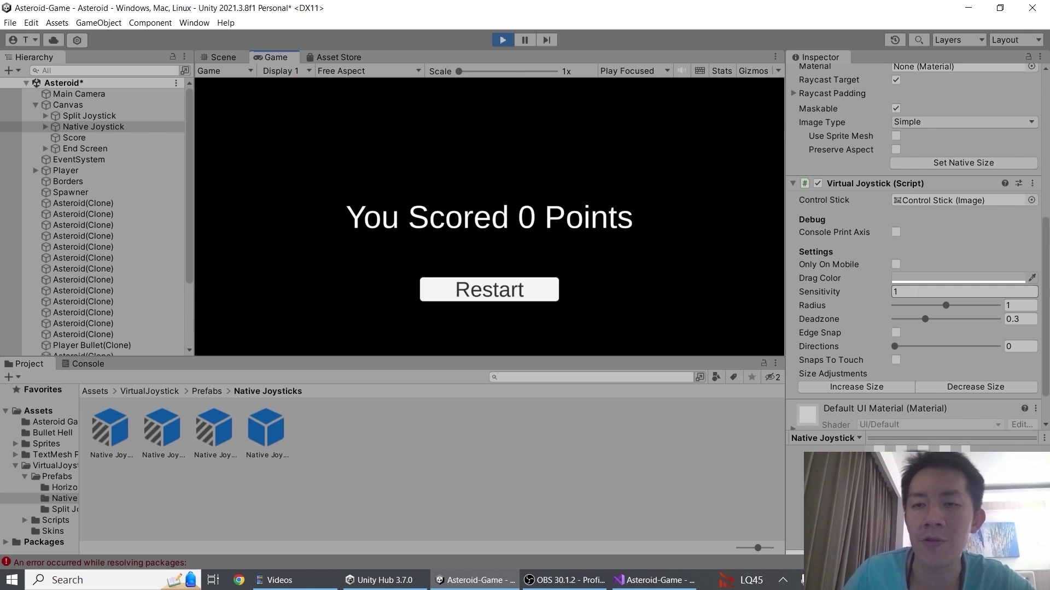
left_click(922, 292)
- Raise the Native Joystick's Radius to 2, play-test steering with it, then lower it again
key("ctrl+p")
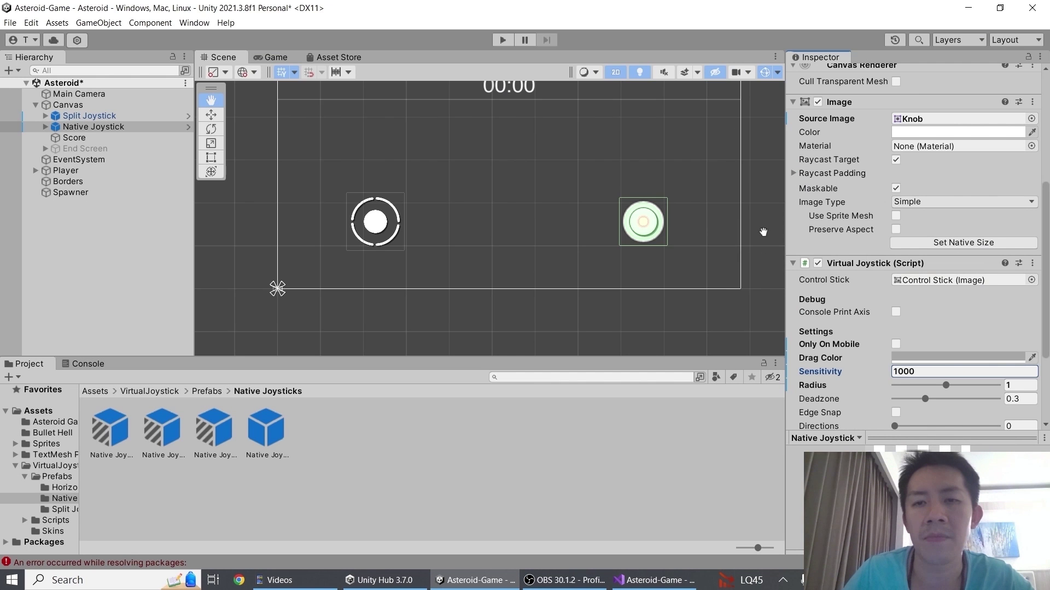
scroll(628, 251, "up", 6)
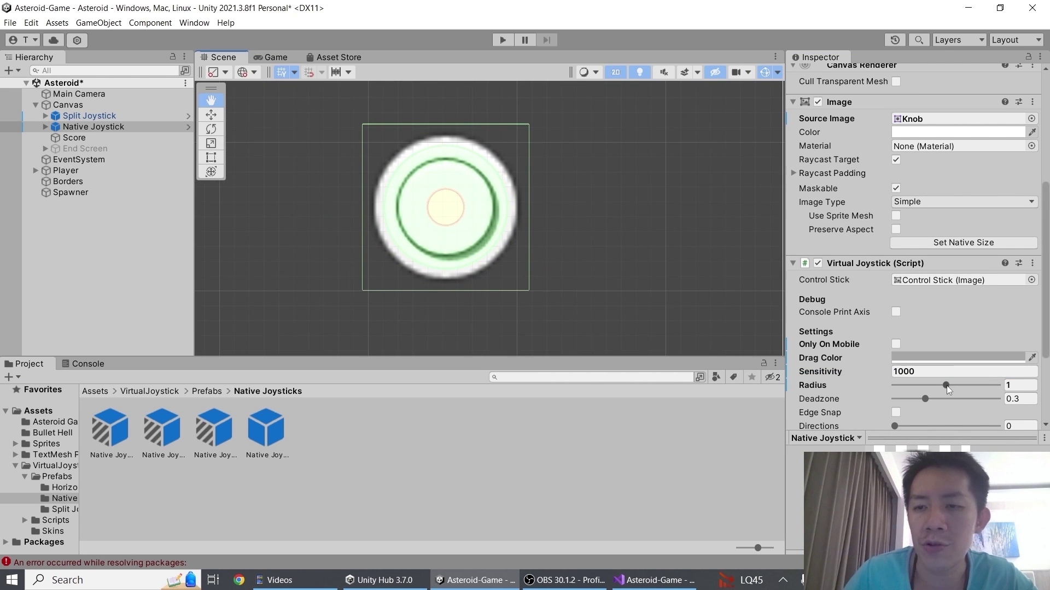
left_click_drag(947, 385, 998, 348)
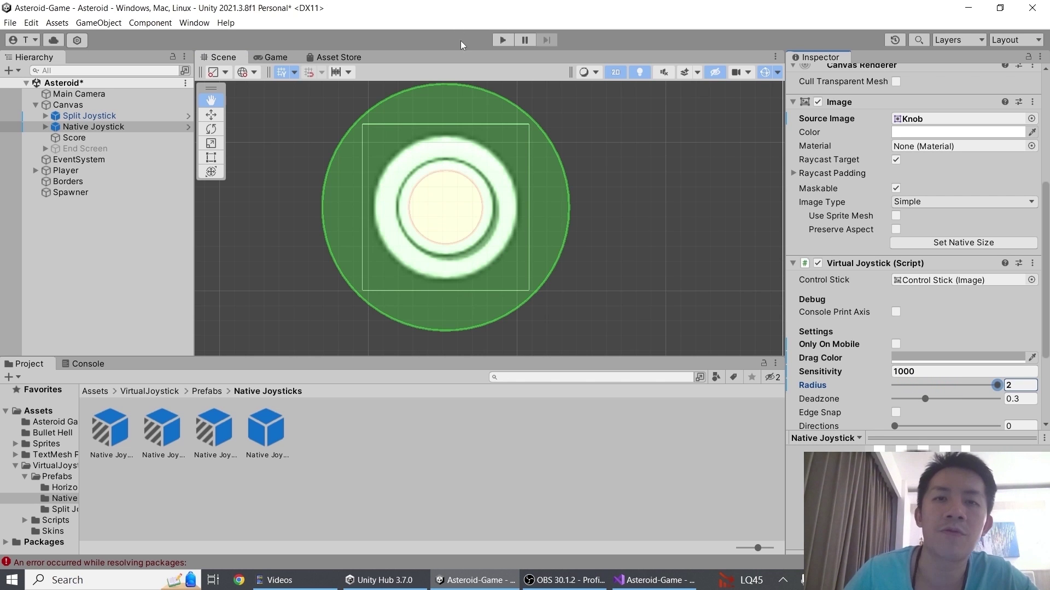
key("ctrl+p")
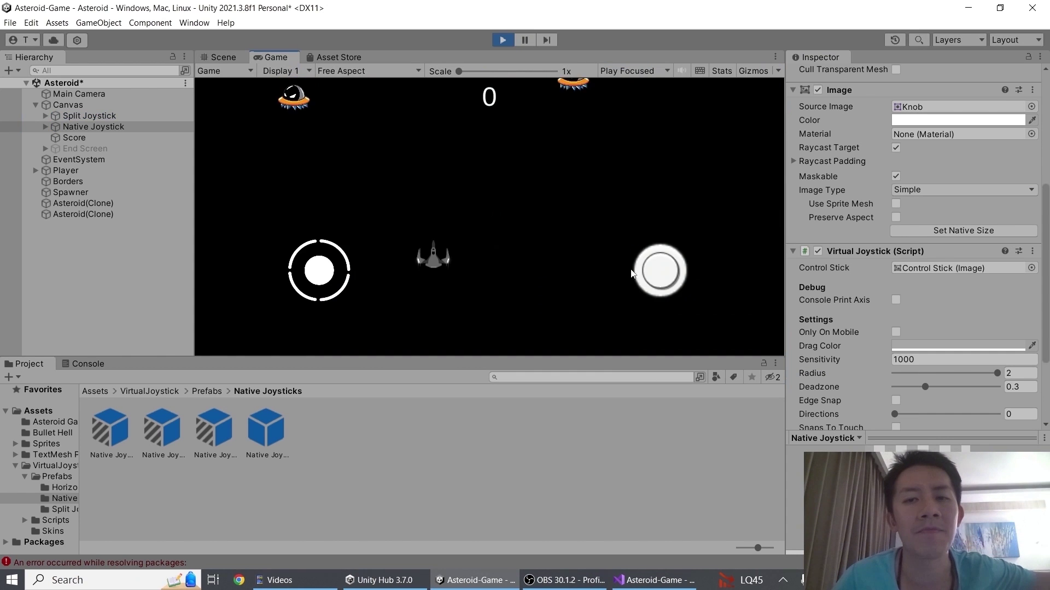
left_click_drag(584, 209, 637, 266)
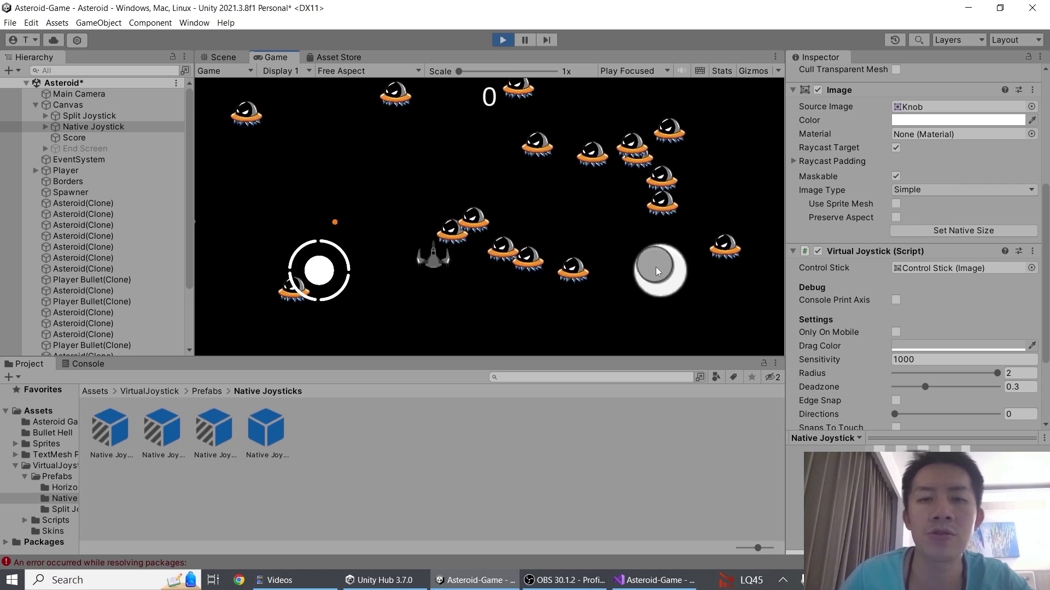
left_click(503, 40)
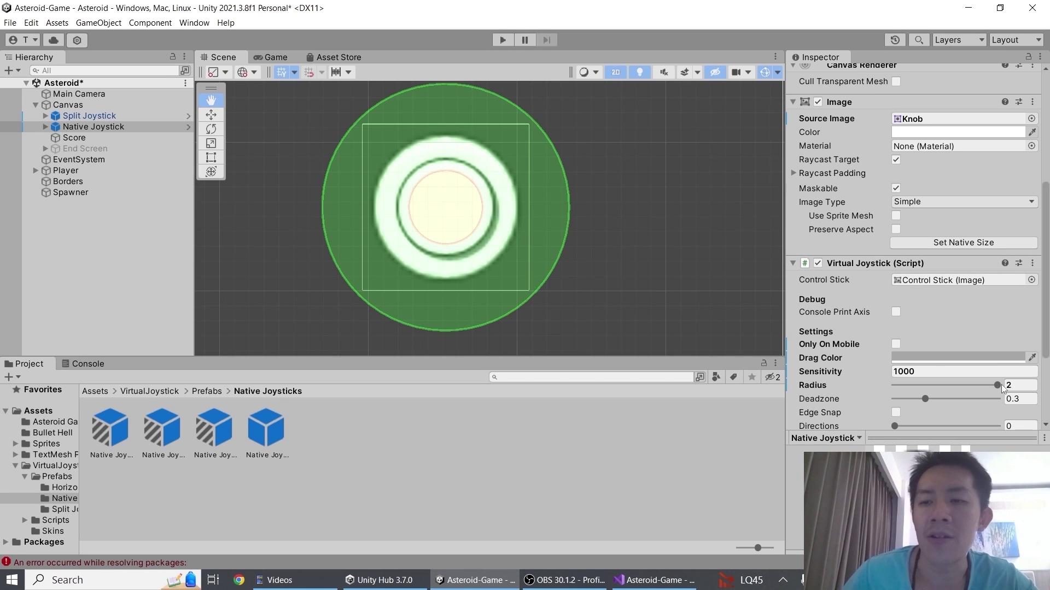
left_click_drag(998, 386, 958, 399)
- Set the Native Joystick's Deadzone to 0.3 and frame the Split Joystick in the Scene view
key("Tab")
double_click(1016, 403)
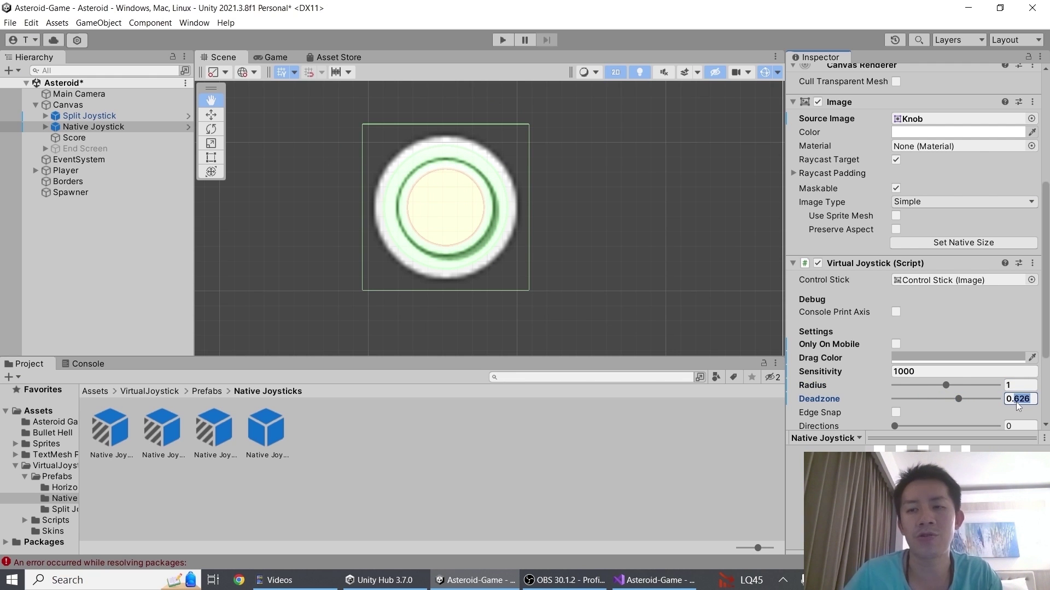
type("3")
left_click_drag(358, 222, 400, 224)
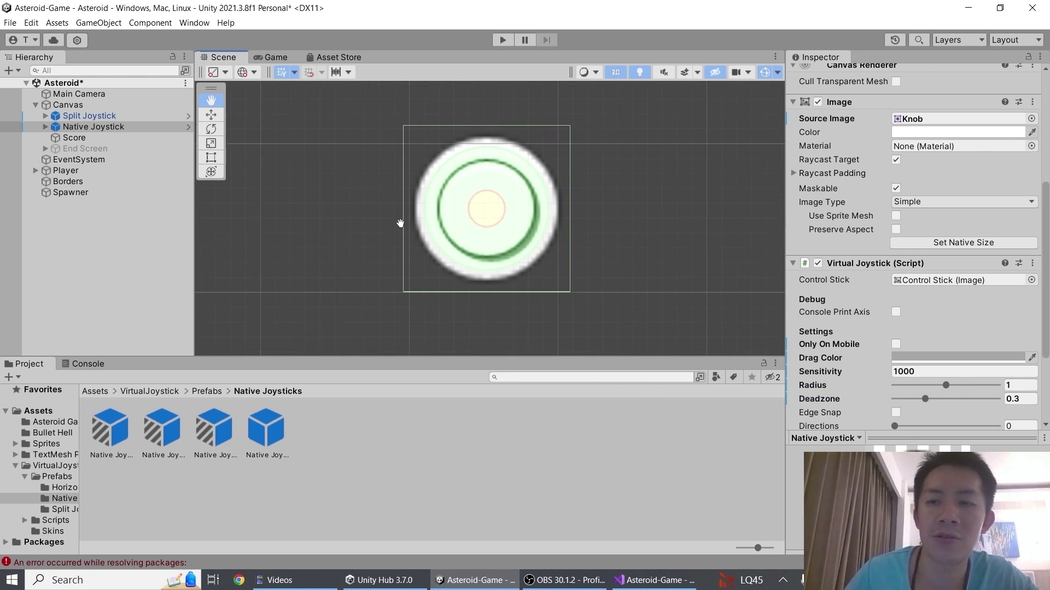
left_click(1017, 399)
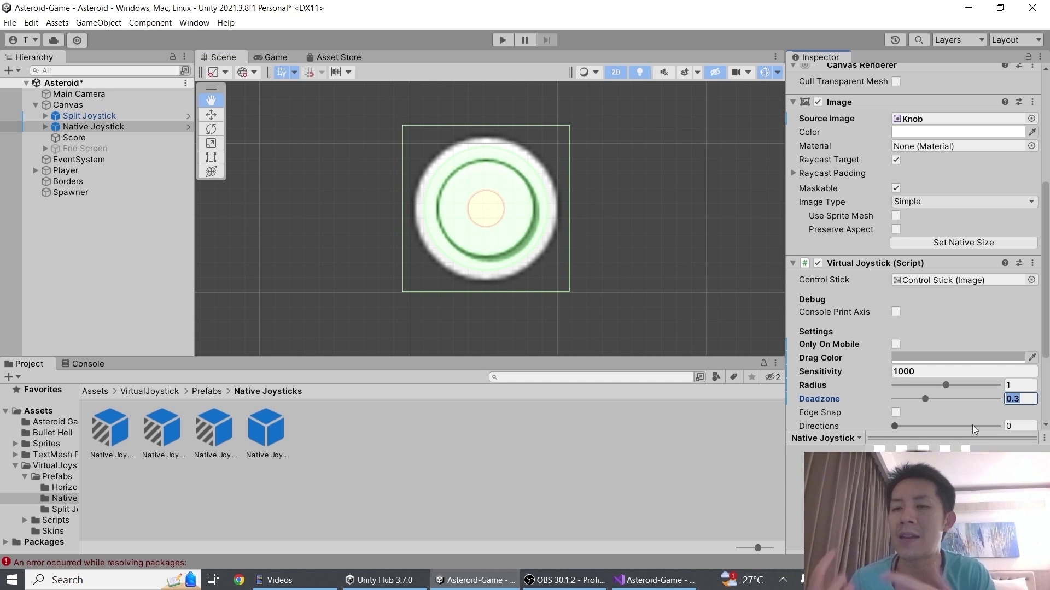
left_click_drag(328, 218, 467, 258)
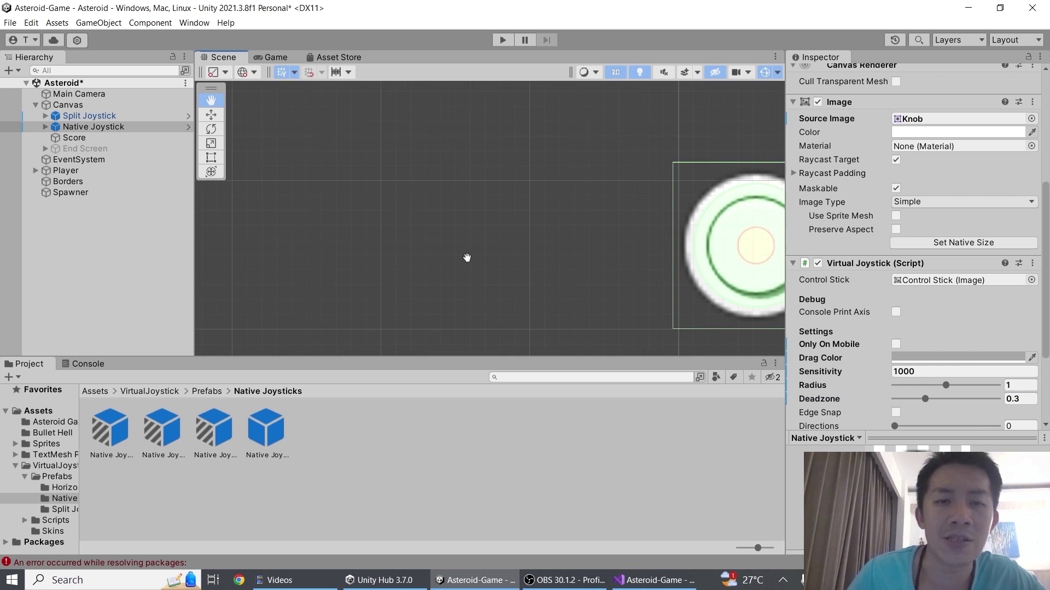
double_click(89, 116)
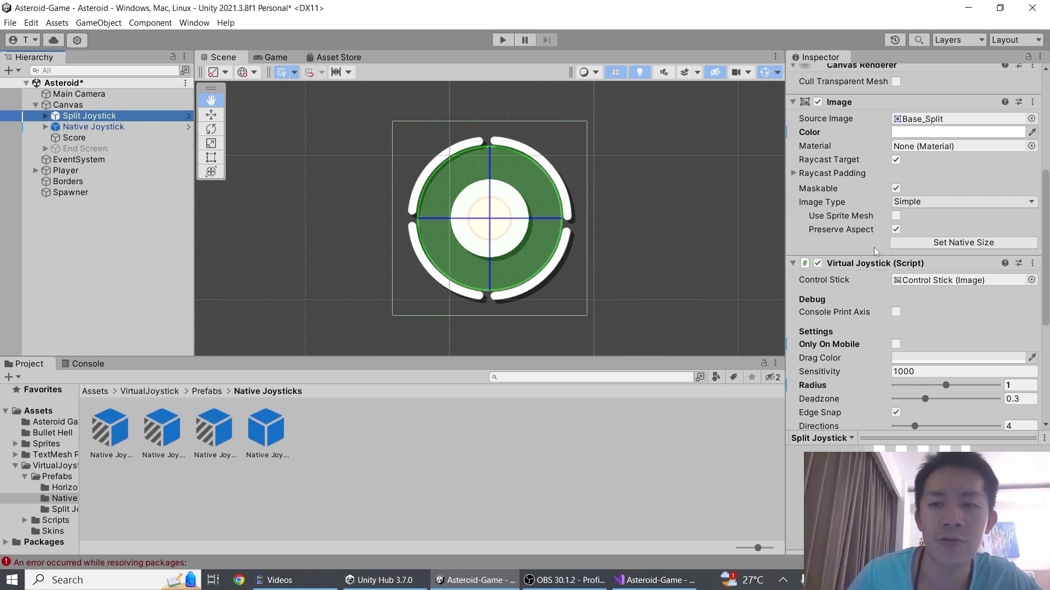
- Give the Split Joystick Directions 0, Edge Snap off and Deadzone 0.5, then play-test it
scroll(930, 344, "down", 2)
left_click_drag(913, 388, 845, 383)
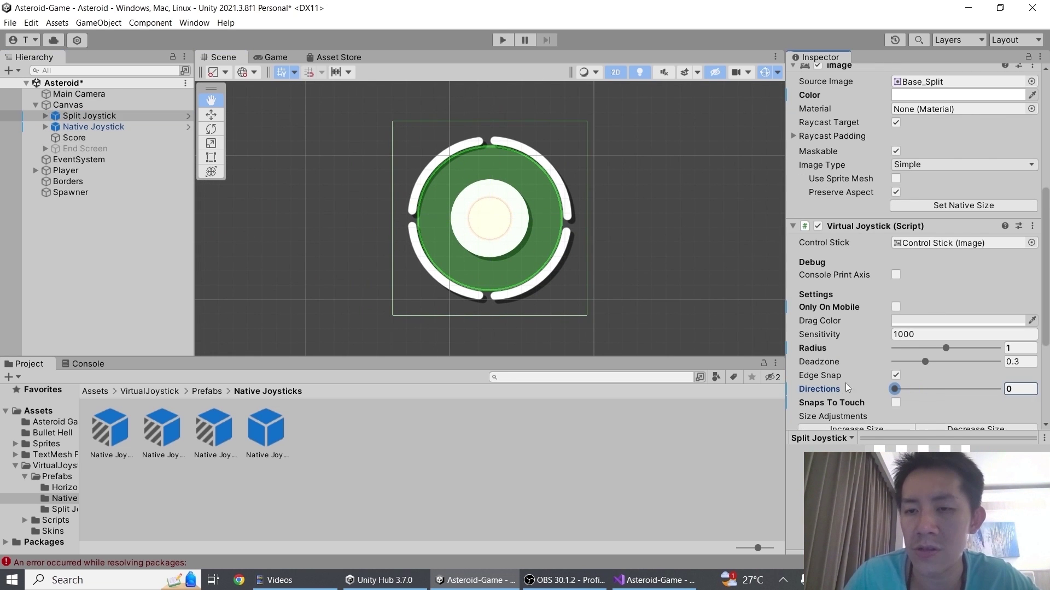
left_click(897, 377)
double_click(1015, 363)
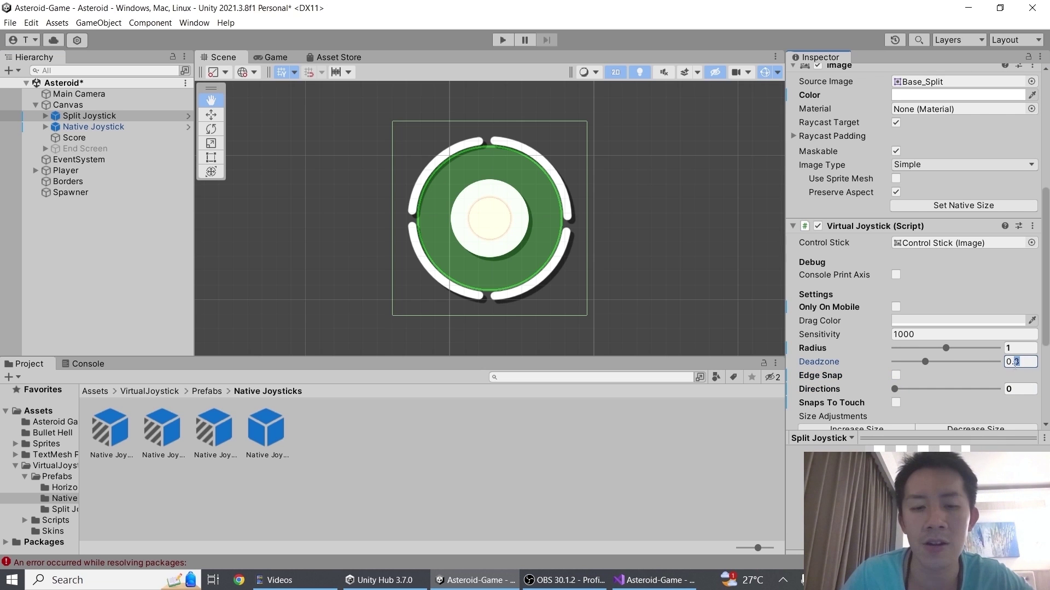
type("5")
left_click(504, 40)
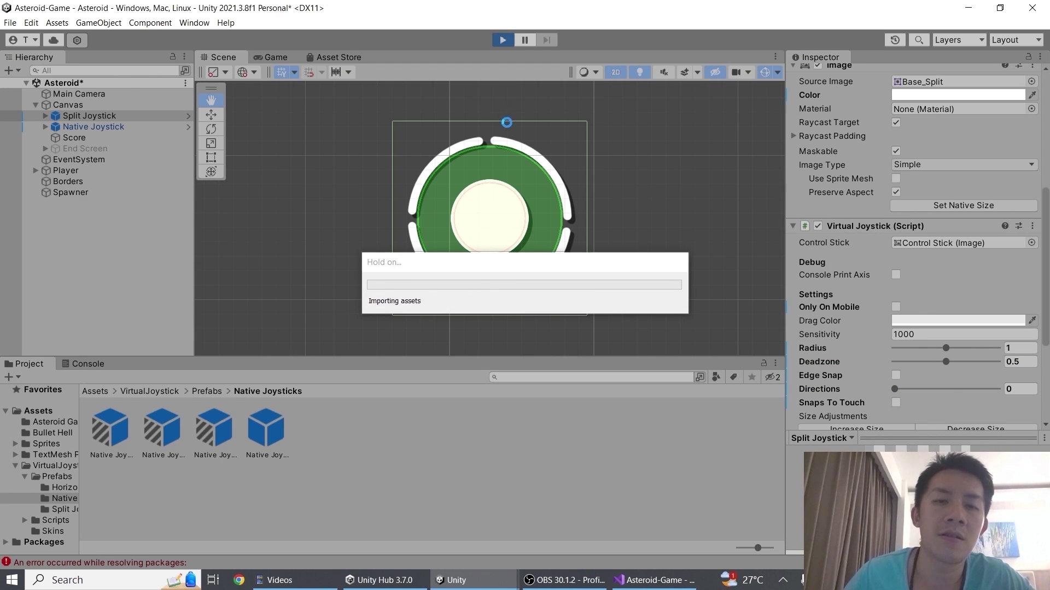
mouse_move(318, 271)
left_mouse_down()
mouse_move(335, 278)
mouse_move(321, 286)
mouse_move(317, 271)
mouse_move(296, 273)
mouse_move(336, 268)
left_mouse_up()
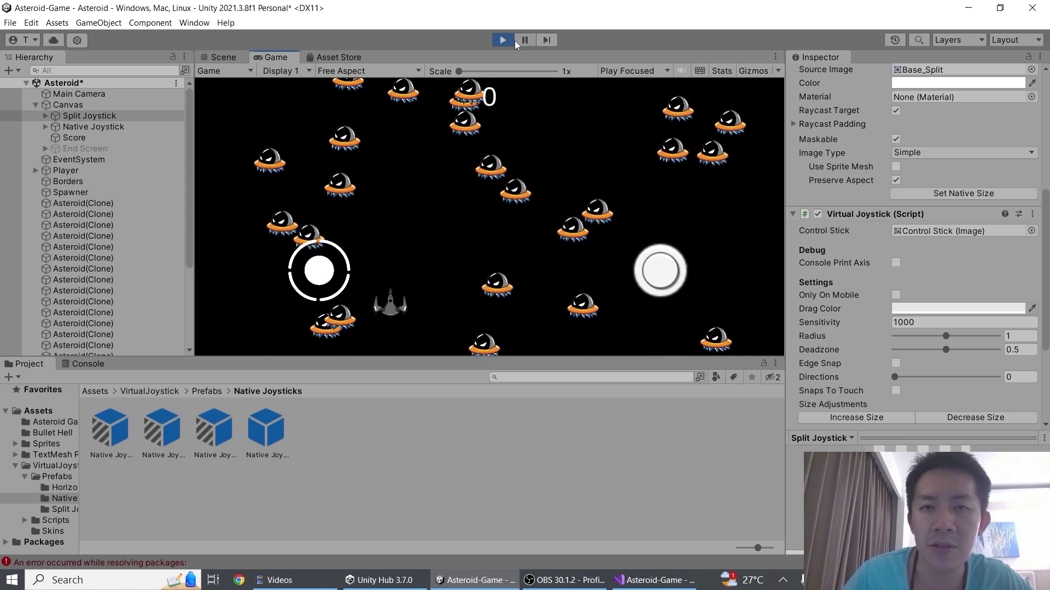
left_click(512, 41)
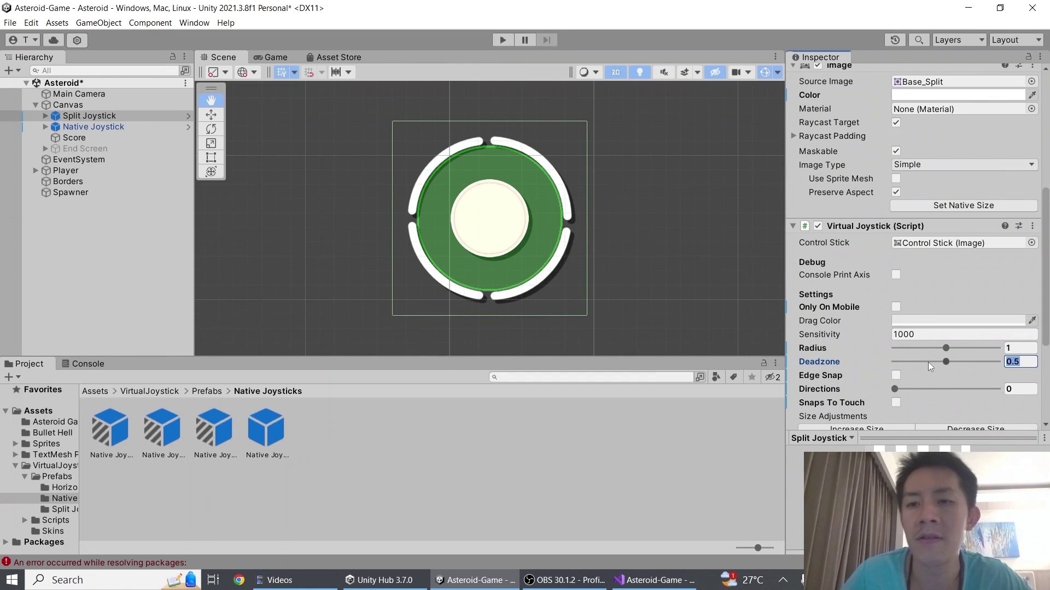
- Play-test a Deadzone of 1, then bring the Deadzone back down to 0.3
left_click_drag(946, 362, 996, 362)
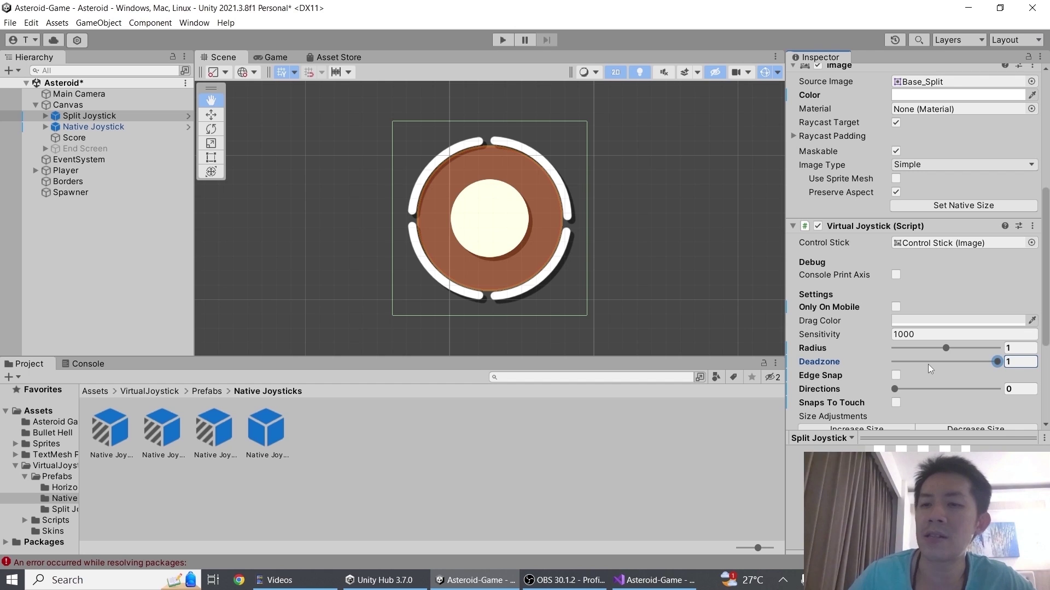
left_click(503, 40)
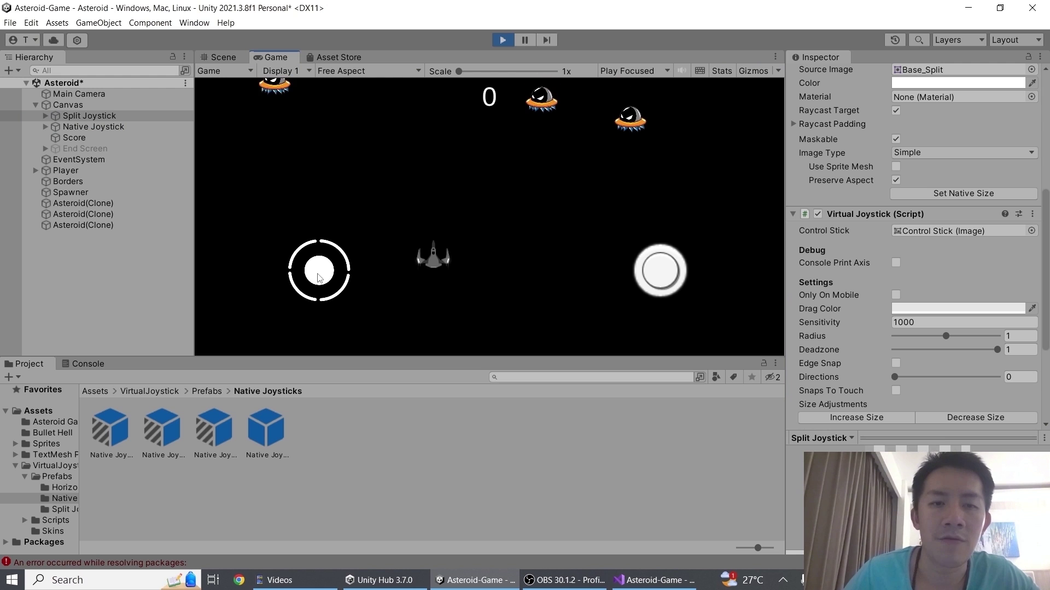
left_click_drag(319, 278, 392, 317)
left_click(507, 44)
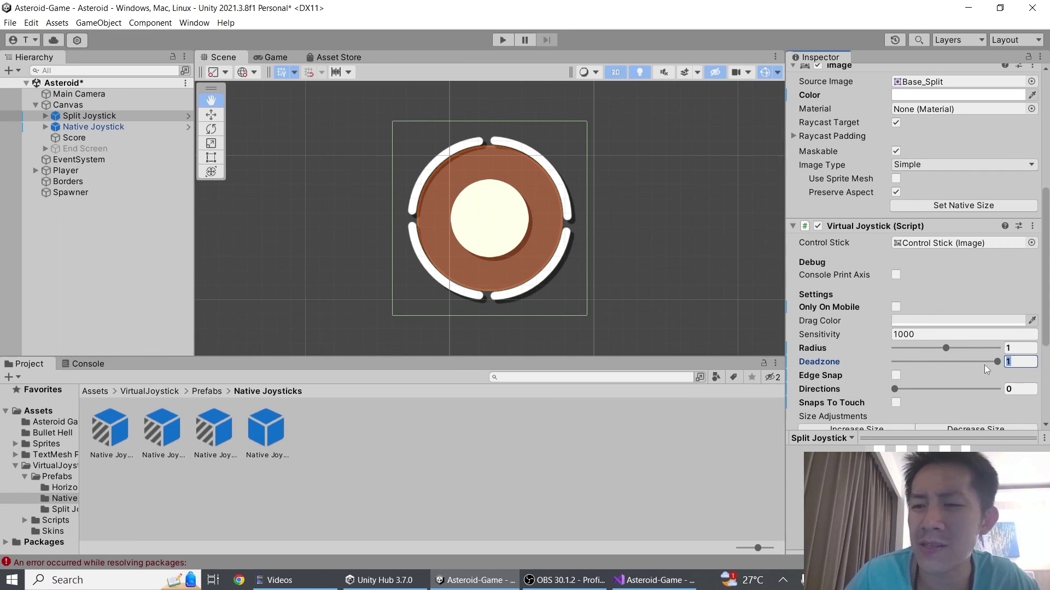
left_click_drag(947, 362, 925, 362)
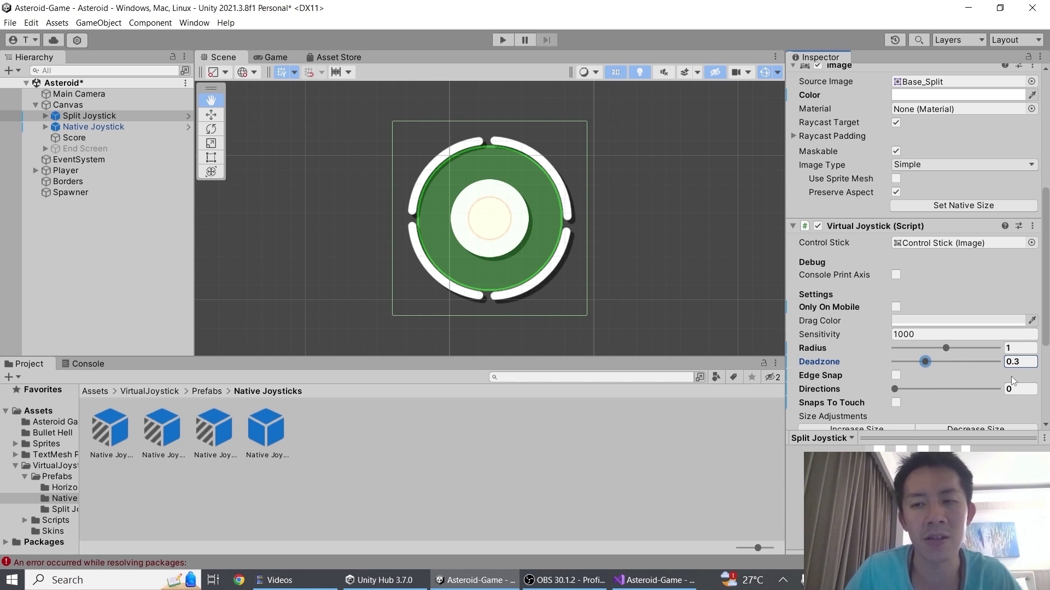
key("ctrl+z")
- Enable Edge Snap on the Native Joystick and play-test it, ending with a 2-point score
left_click(896, 376)
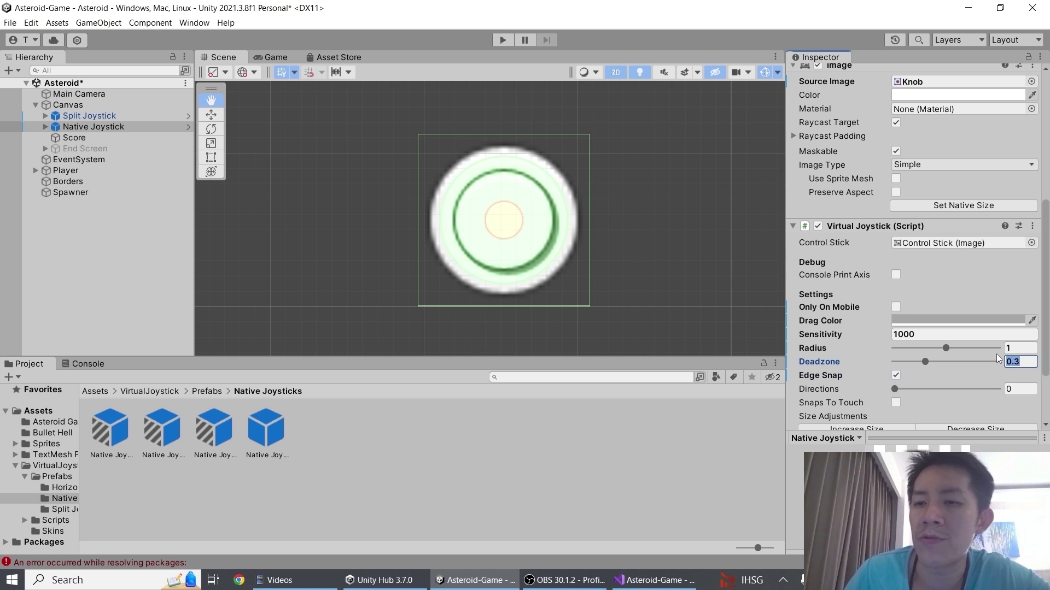
left_click(502, 40)
left_click_drag(662, 271, 629, 260)
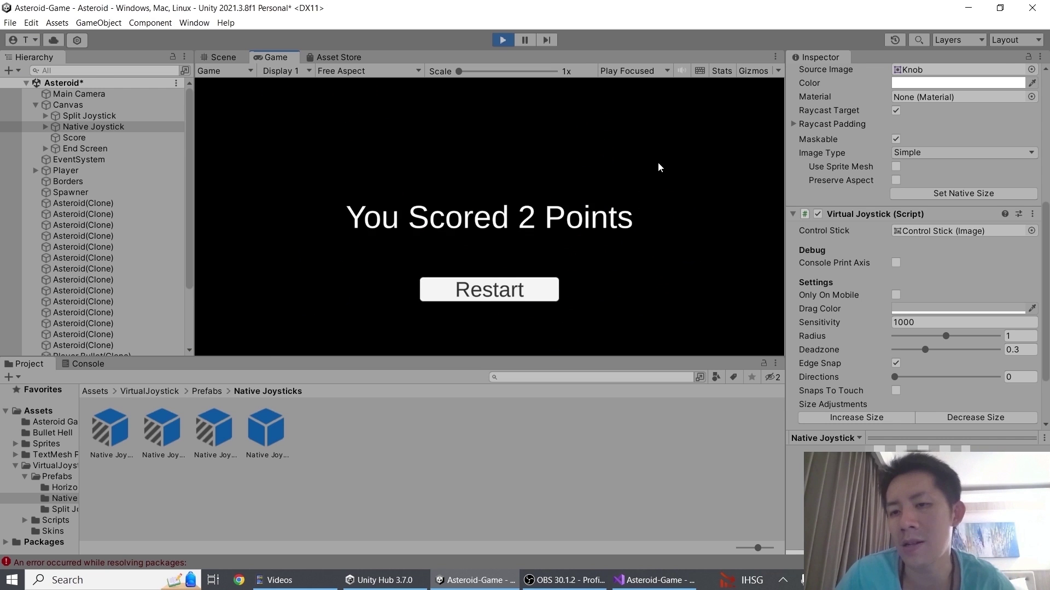
key("ctrl+p")
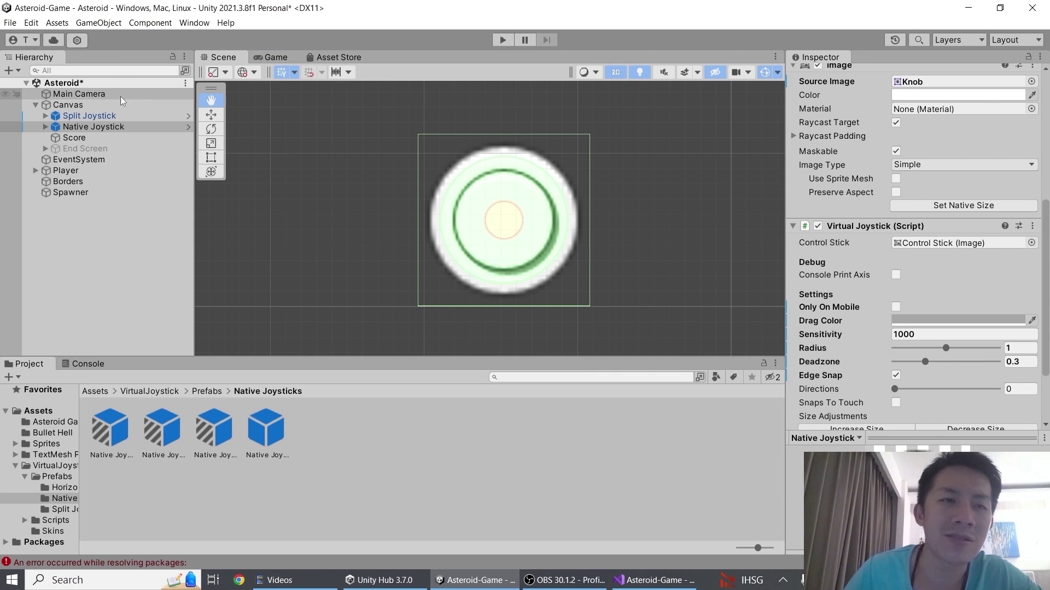
- Play-test the Native Joystick with Directions set to 2, then with 4 directions
left_click_drag(896, 389, 906, 366)
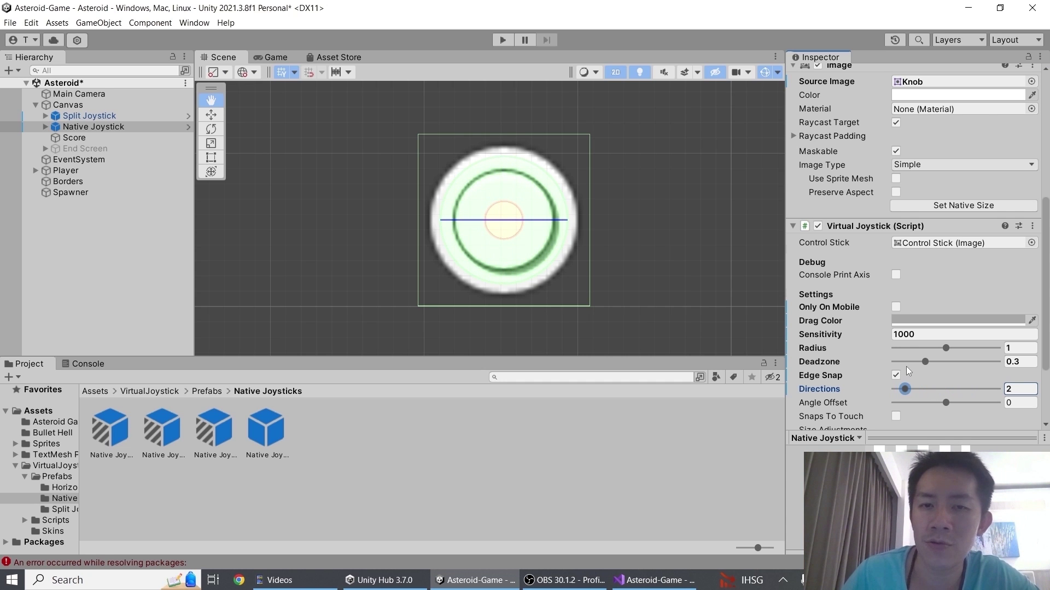
left_click(498, 42)
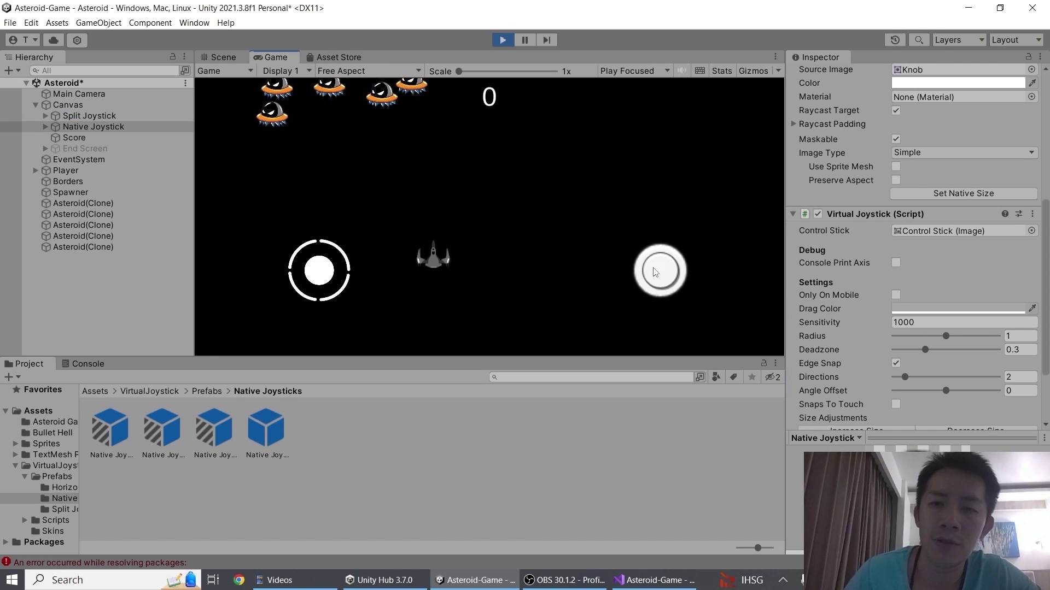
left_click_drag(664, 270, 701, 273)
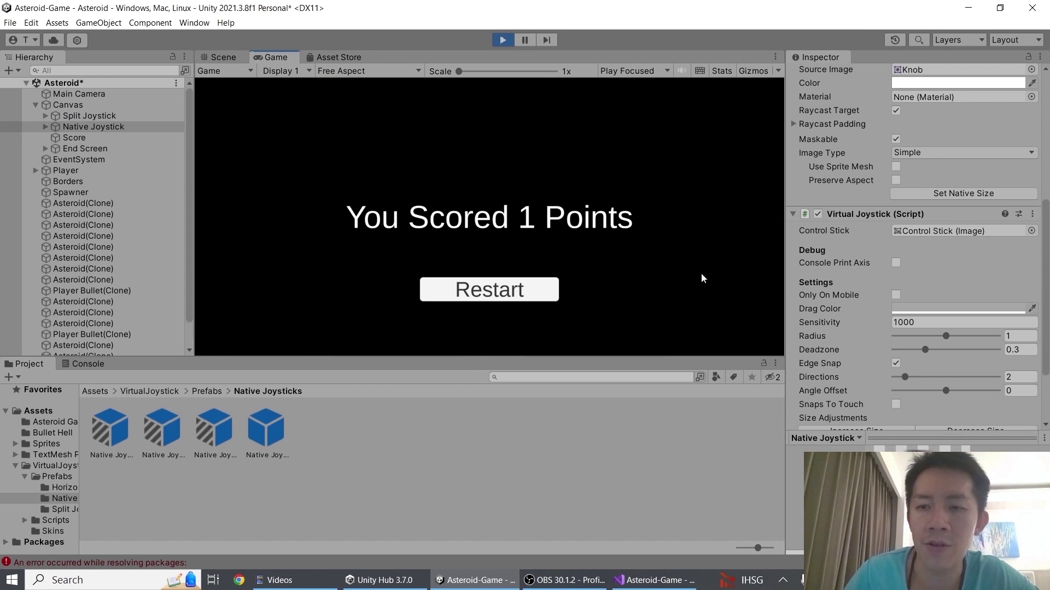
left_click(502, 40)
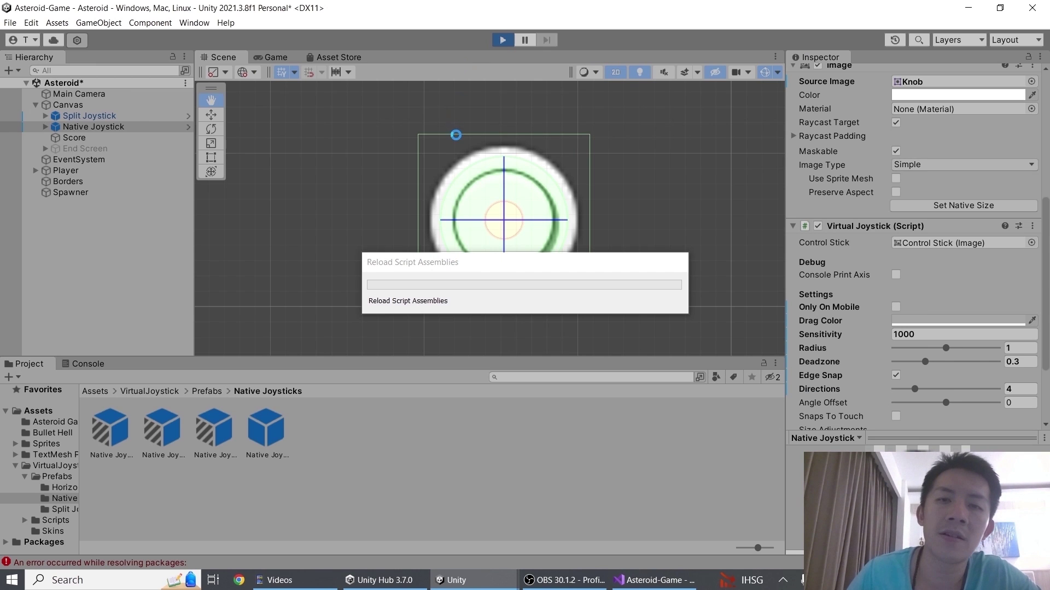
mouse_move(661, 271)
left_mouse_down()
mouse_move(653, 264)
mouse_move(662, 287)
mouse_move(645, 274)
mouse_move(661, 257)
left_mouse_up()
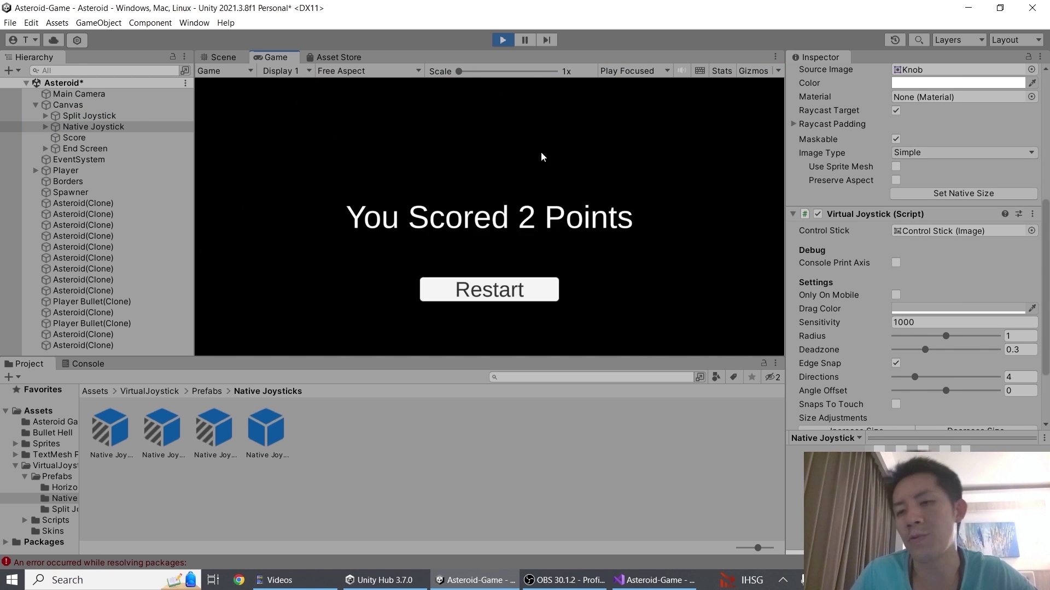
left_click(502, 40)
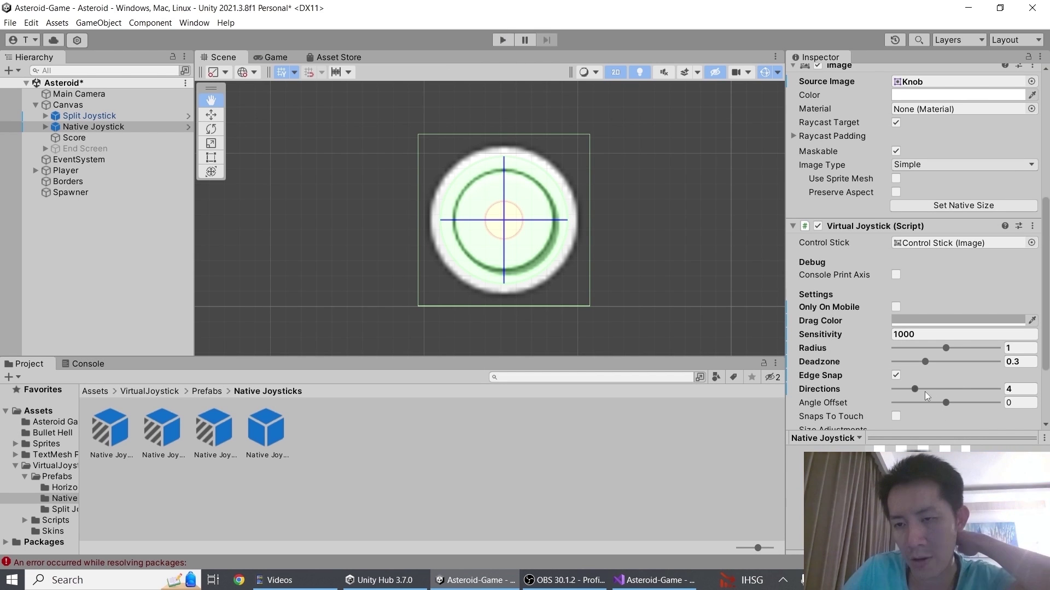
- Keep 4 directions, set Angle Offset to -45, and play-test the diagonal joystick
left_click_drag(915, 389, 868, 417)
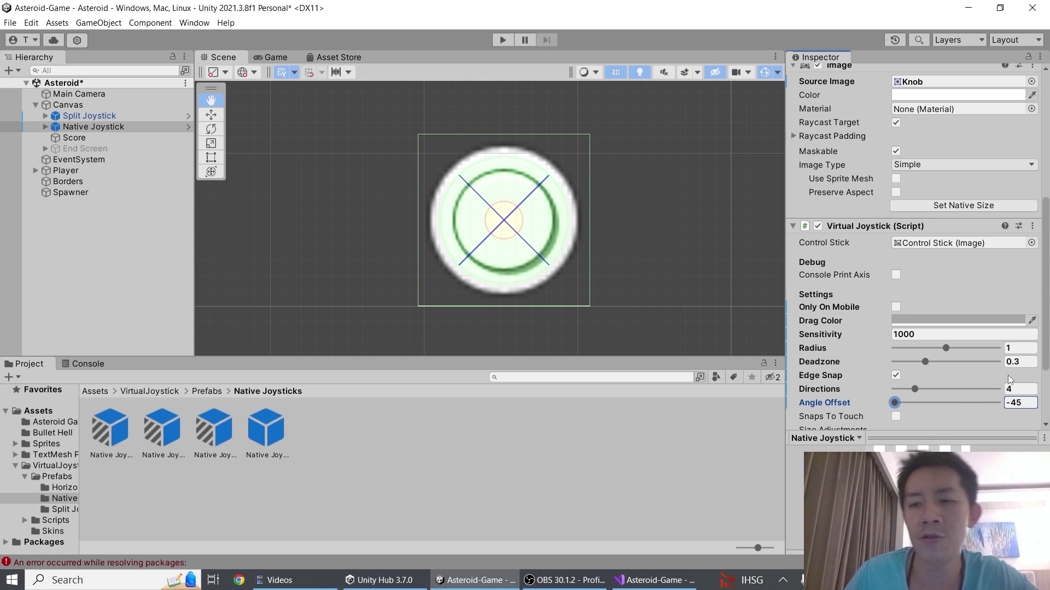
left_click(1033, 389)
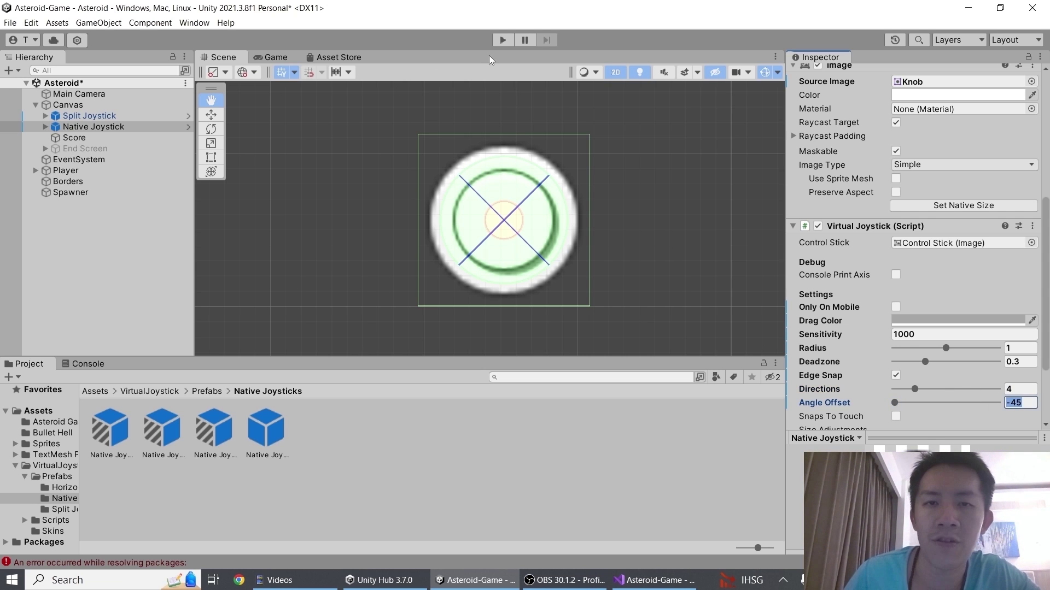
left_click(502, 41)
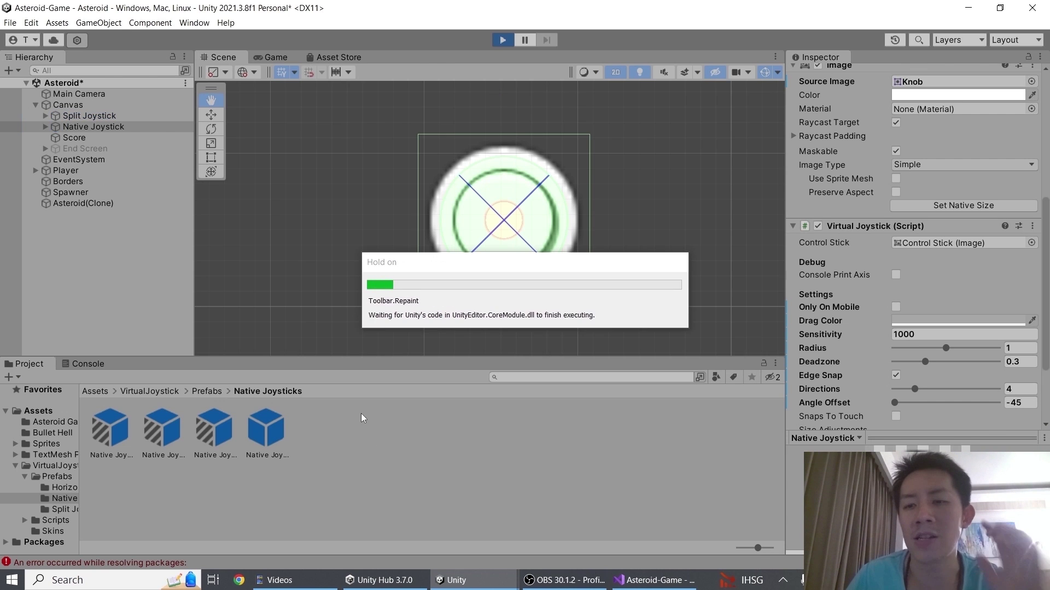
left_click_drag(659, 271, 671, 243)
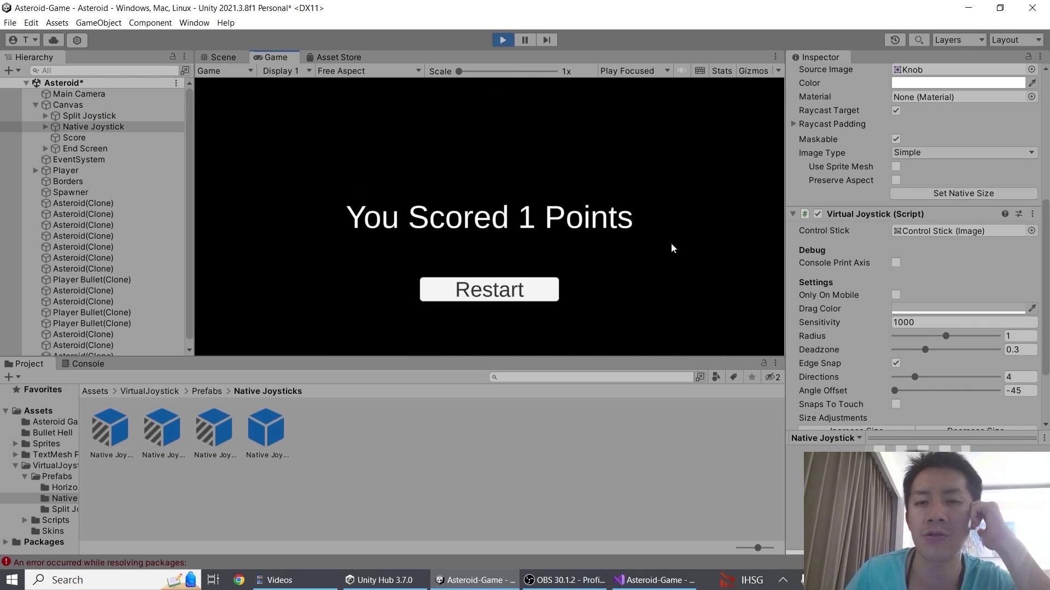
left_click(505, 39)
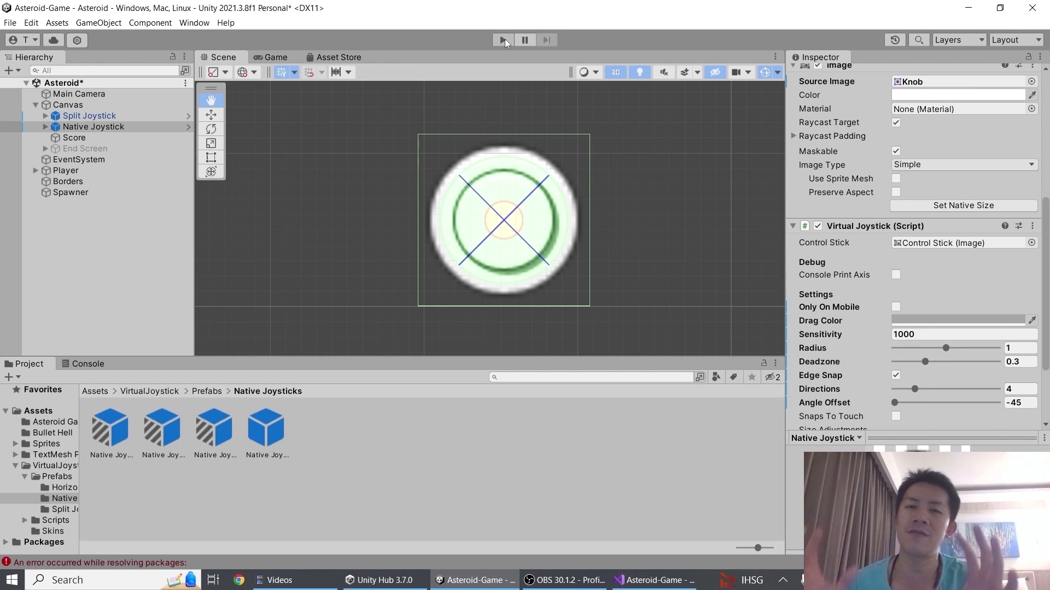
- On the Split Joystick, enable Snaps To Touch and set Boundaries W and H to 0.5
scroll(818, 311, "down", 2)
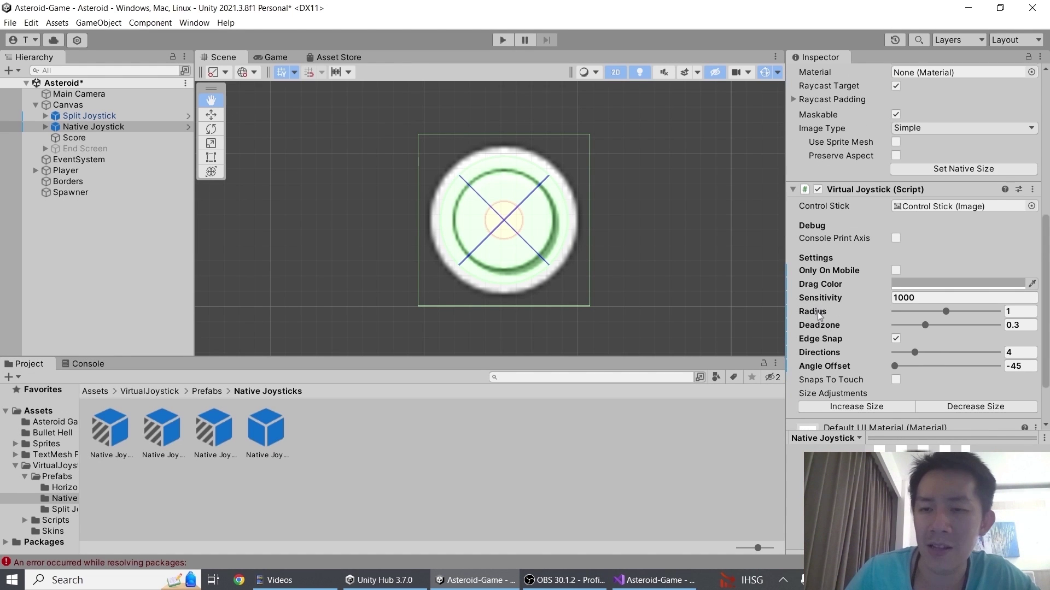
double_click(89, 115)
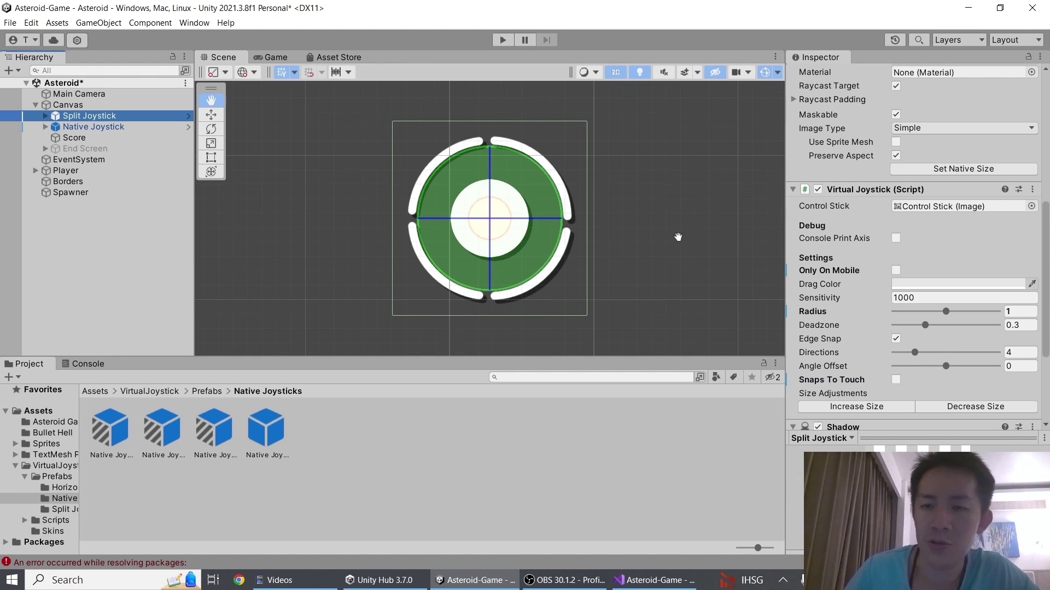
left_click(897, 380)
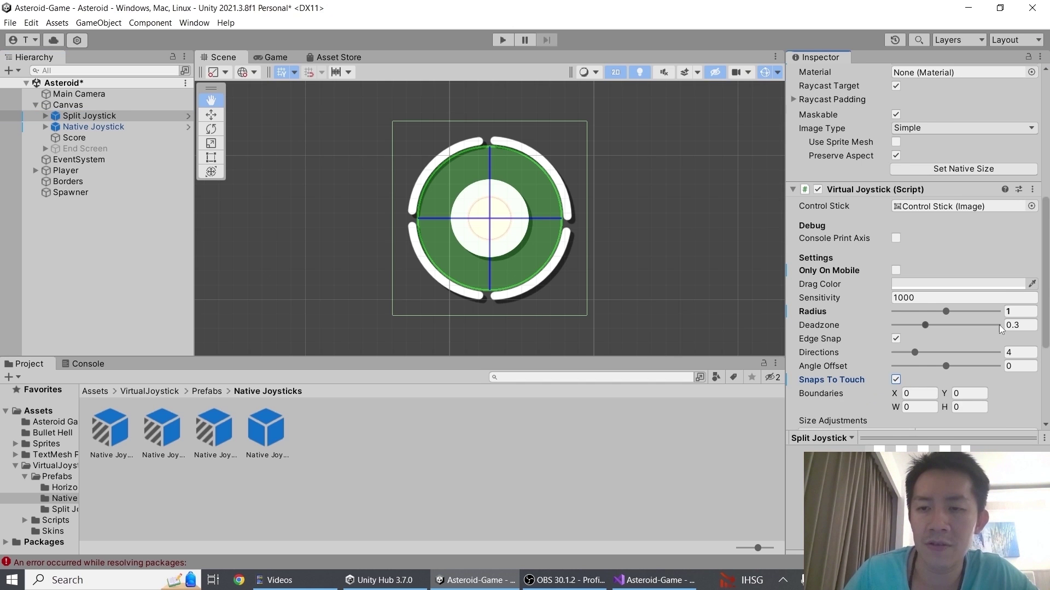
scroll(930, 350, "down", 2)
type("0.5")
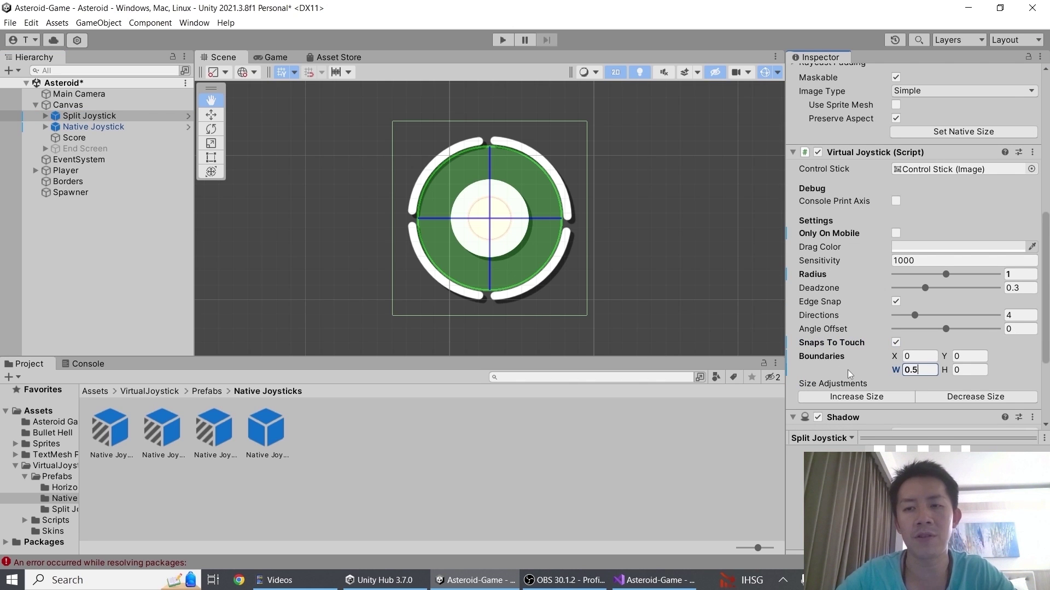
key("Tab")
type("0.5")
scroll(615, 194, "down", 5)
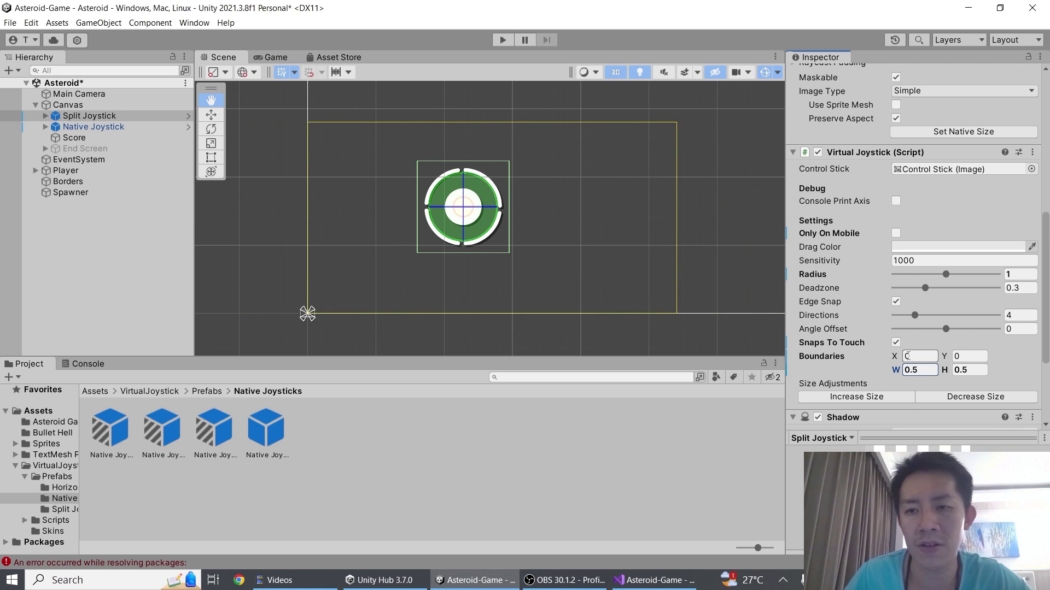
- Play-test the snap-to-touch joystick by steering from different screen spots
left_click(502, 40)
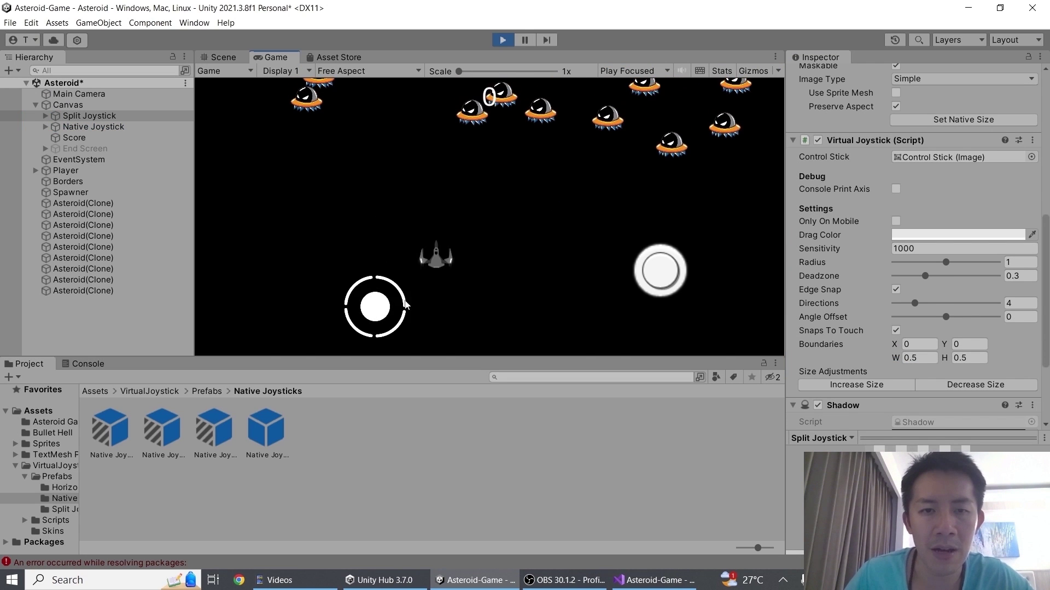
mouse_move(408, 281)
left_mouse_down()
mouse_move(382, 281)
mouse_move(408, 304)
mouse_move(398, 296)
left_mouse_up()
left_click_drag(221, 262, 178, 294)
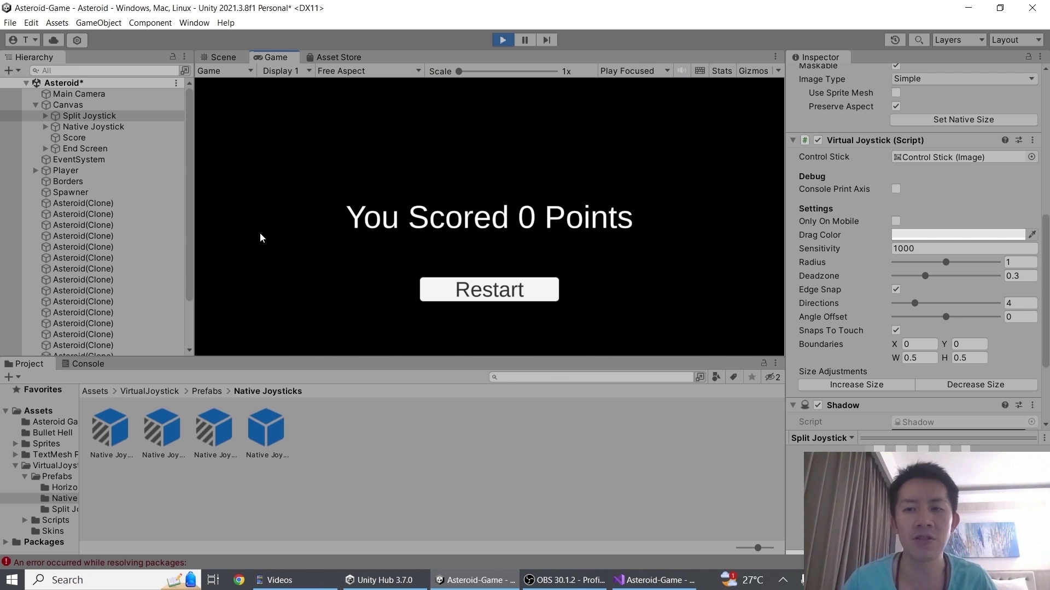
left_click(502, 40)
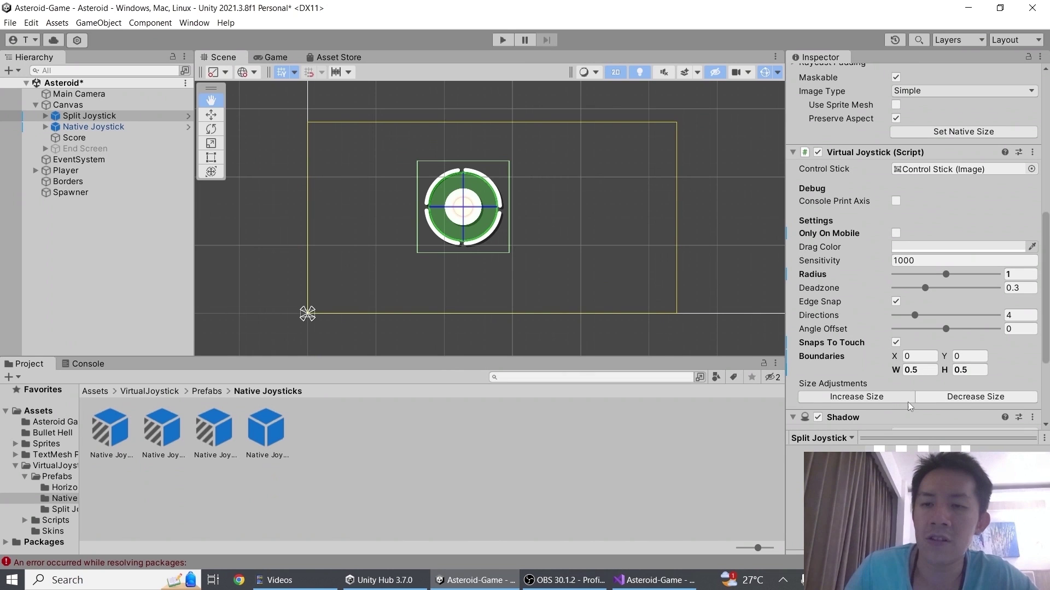
- Resize the Split Joystick to Width 150 and Height 150
left_click(882, 401)
left_click(882, 401)
left_click(968, 399)
scroll(910, 232, "up", 3)
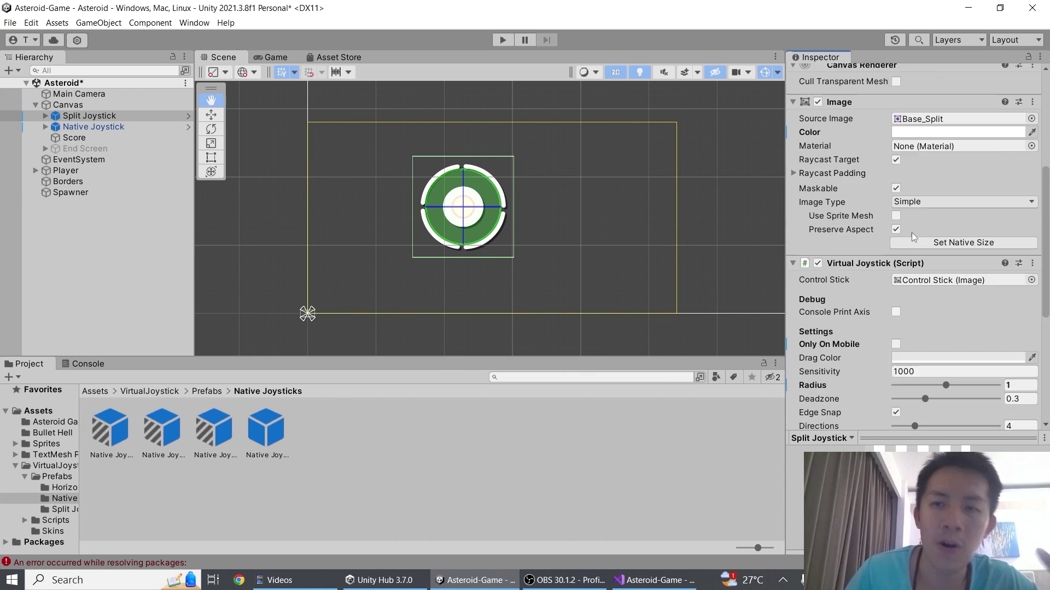
scroll(910, 232, "up", 3)
scroll(725, 207, "up", 1)
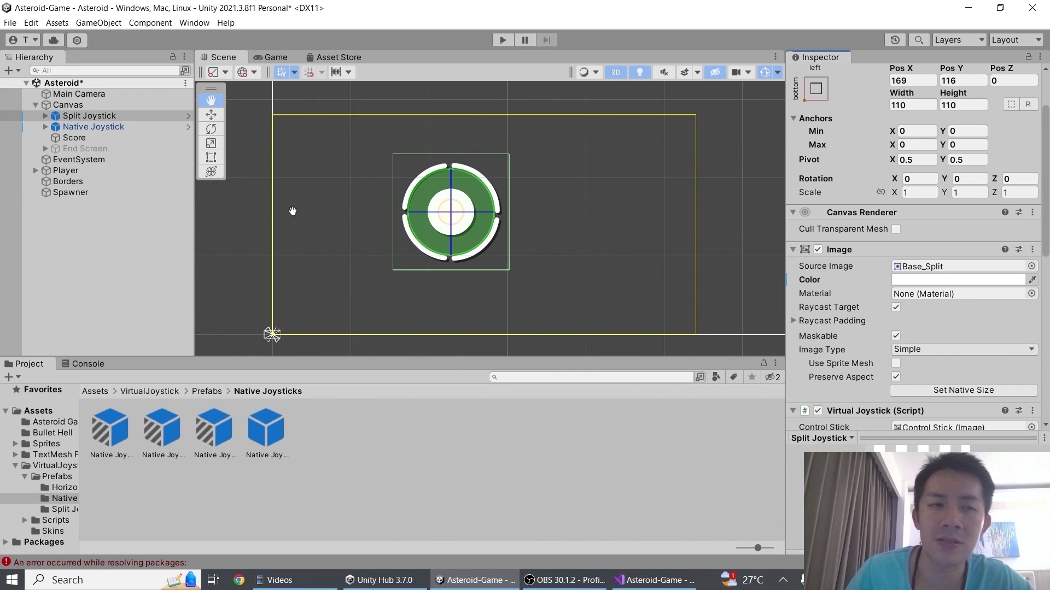
type("150")
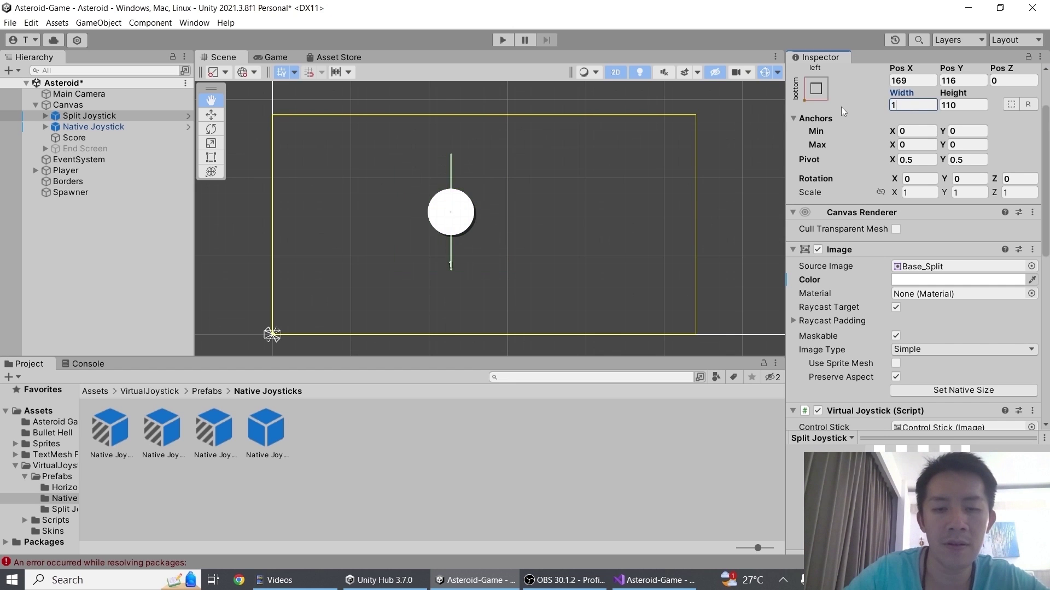
key("Tab")
type("150")
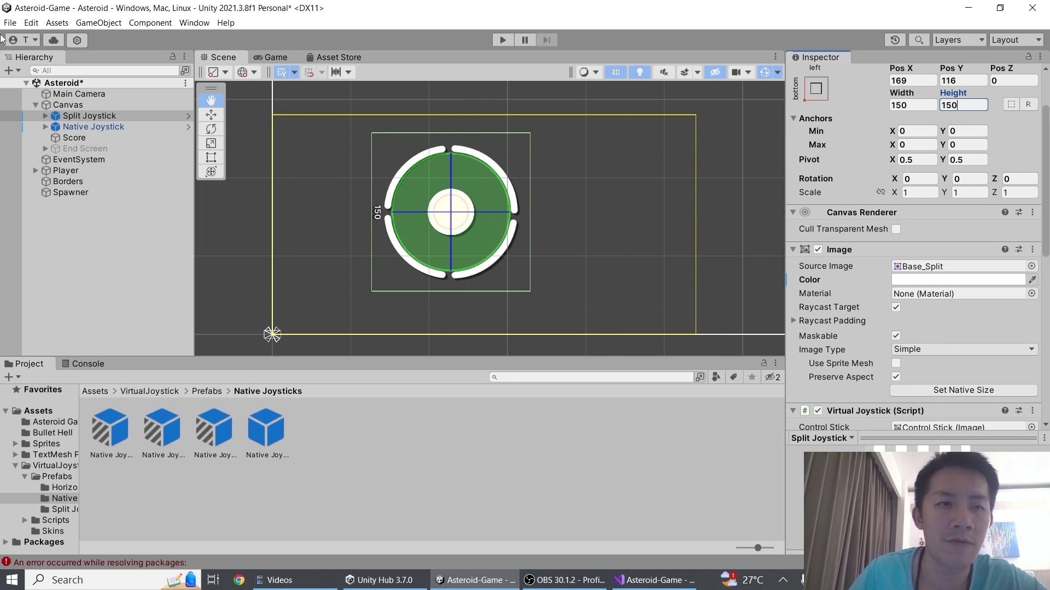
- Set the Control Stick knob's Width and Height to 80
left_click(45, 115)
left_click(172, 128)
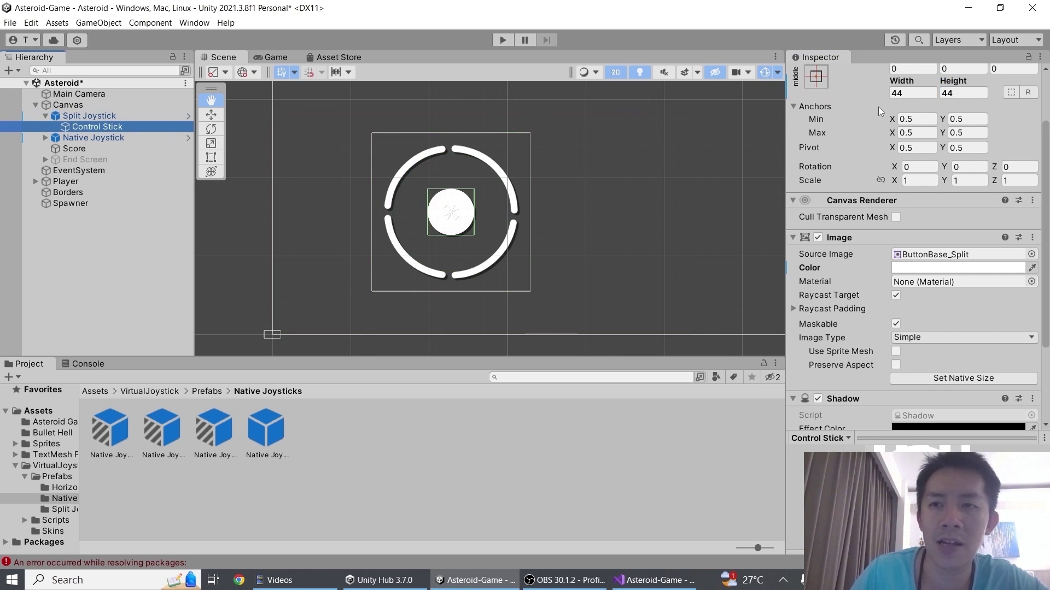
left_click(910, 92)
type("80")
key("Tab")
type("80")
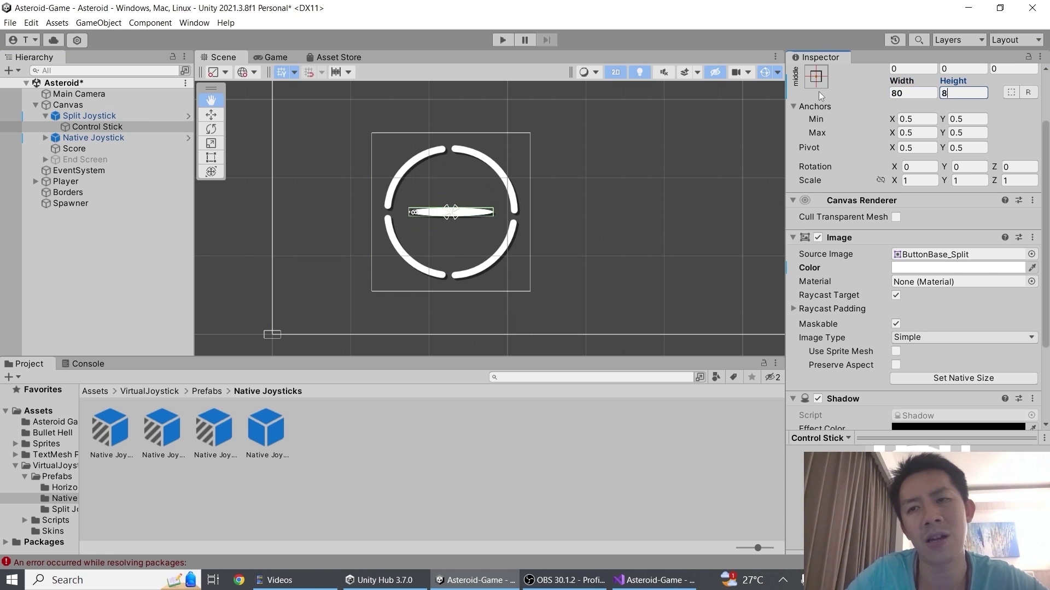
left_click(89, 116)
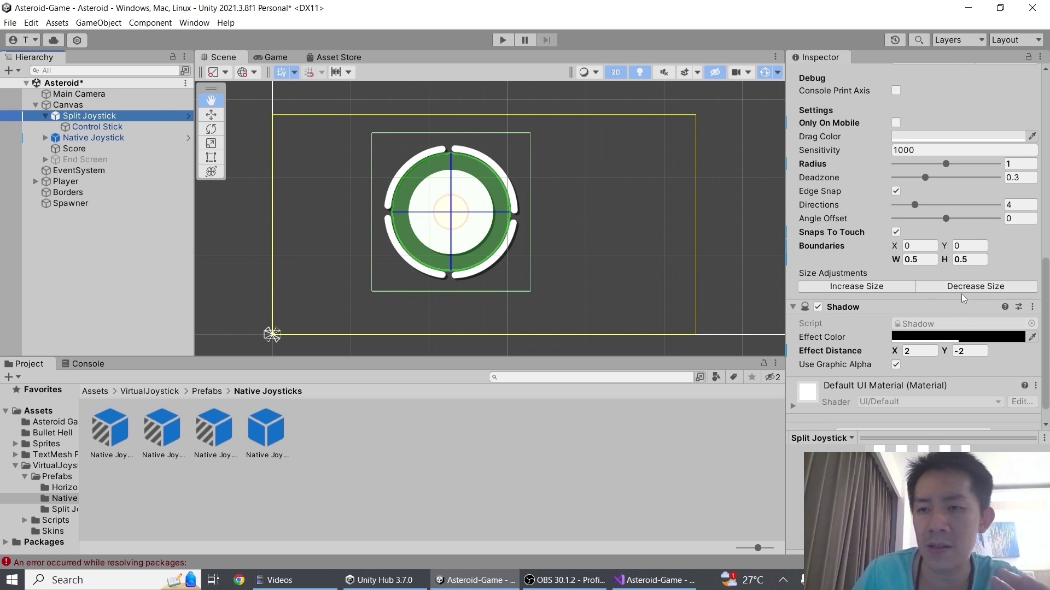
- Alternate Decrease Size and Increase Size on the Split Joystick several times
left_click(905, 286)
left_click(940, 284)
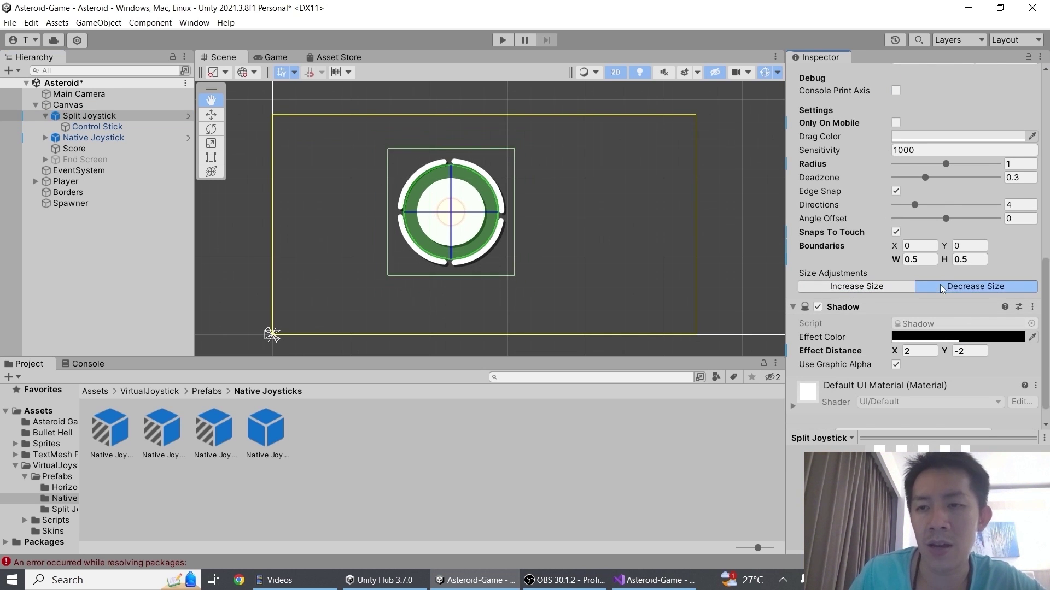
left_click(893, 290)
left_click(940, 289)
left_click(898, 288)
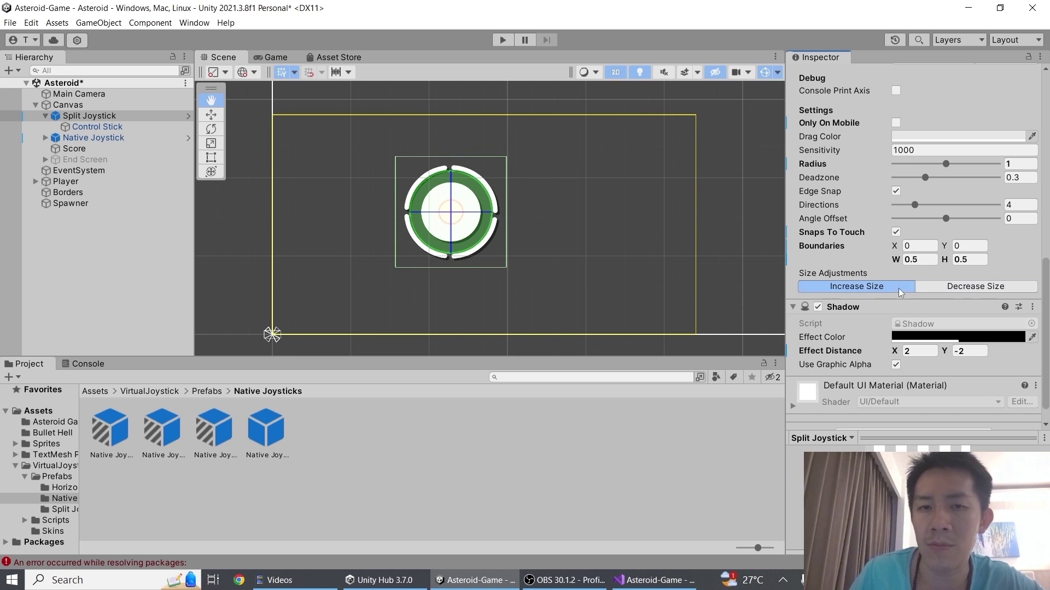
left_click(937, 282)
left_click(884, 282)
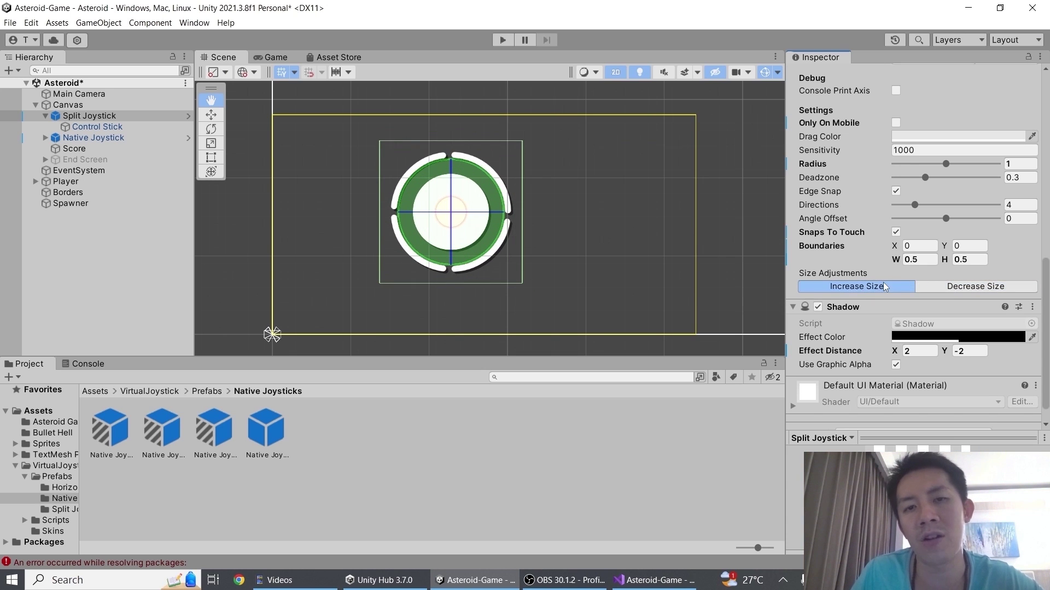